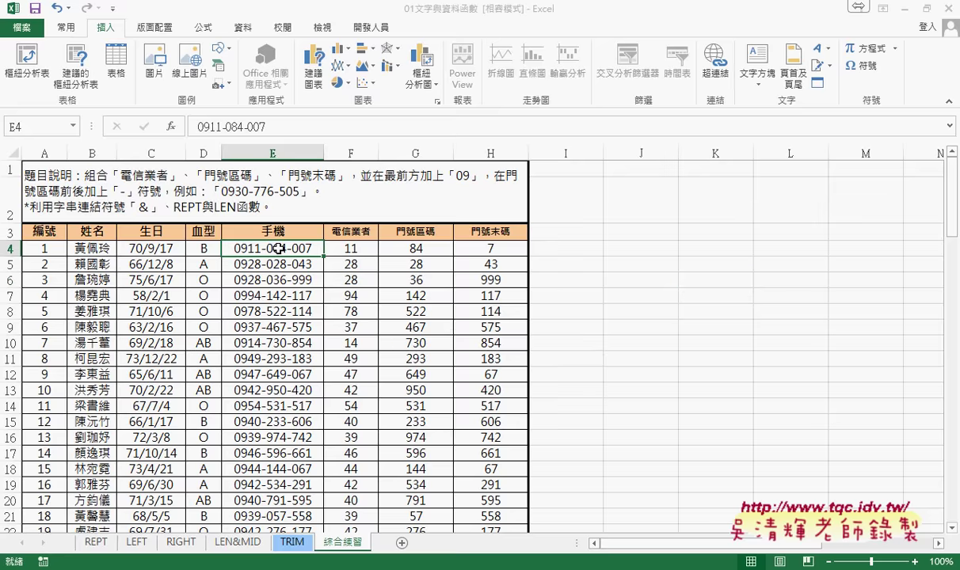
- Clear the existing phone numbers from column E (E4:E103)
key(ctrl+shift+Down)
key(Delete)
key(ctrl+BackSpace)
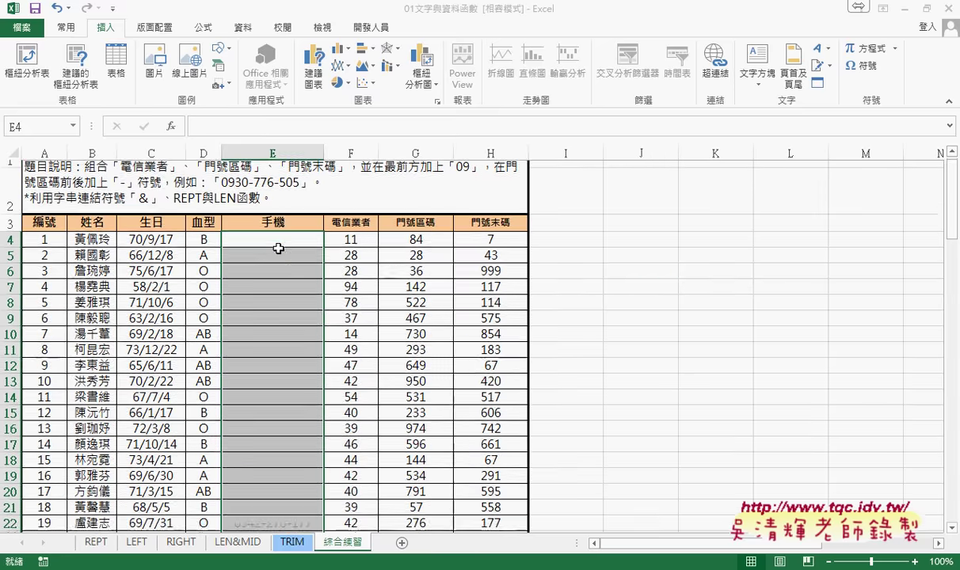
- Insert the user-defined 手機 function into cell E4 from the 使用者定義 category
click(278, 249)
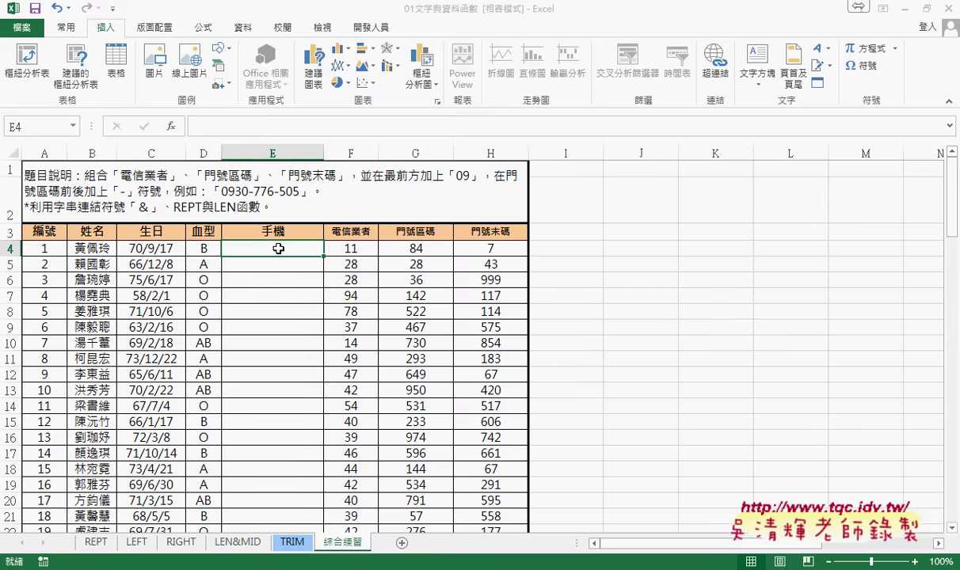
click(169, 125)
click(721, 208)
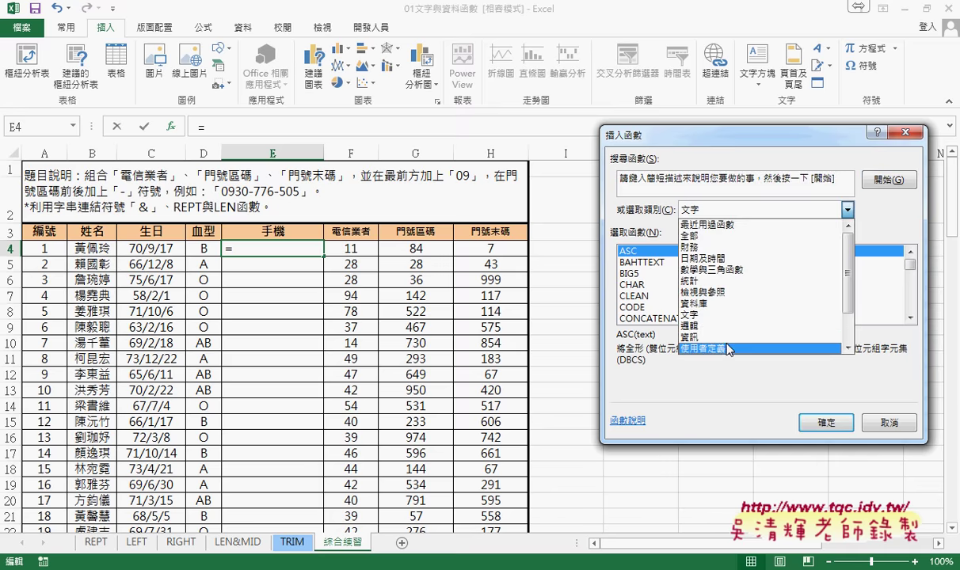
click(689, 331)
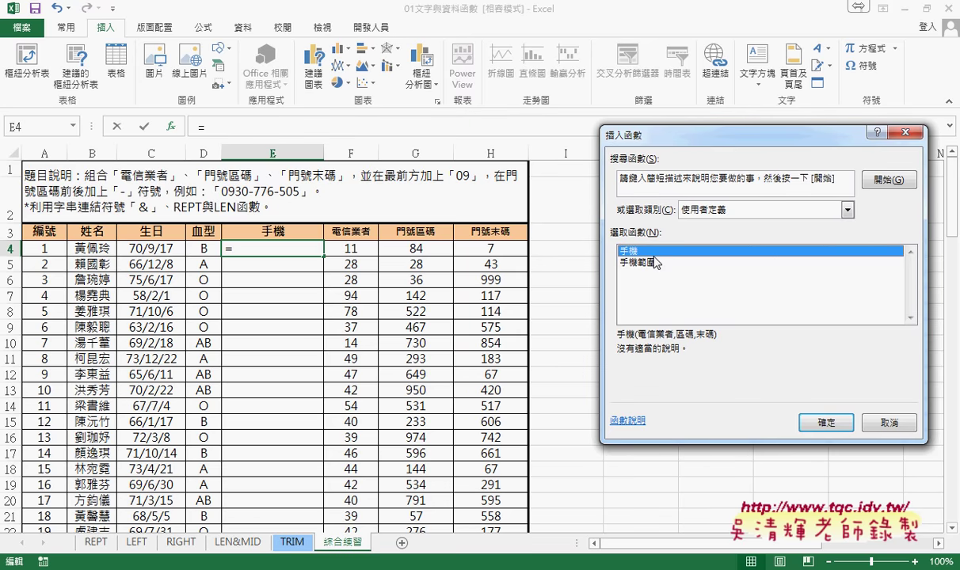
click(820, 422)
click(353, 248)
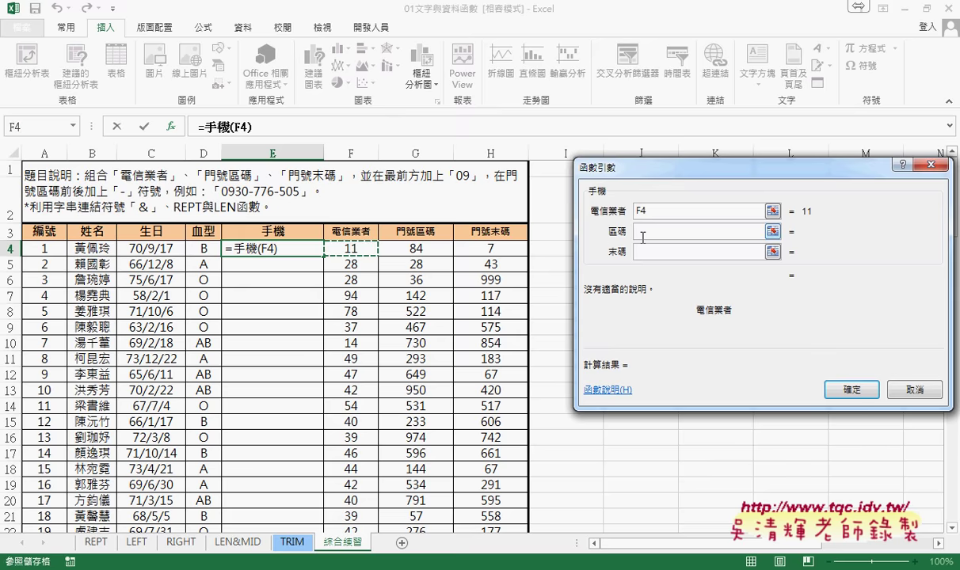
click(696, 232)
click(434, 250)
key(Tab)
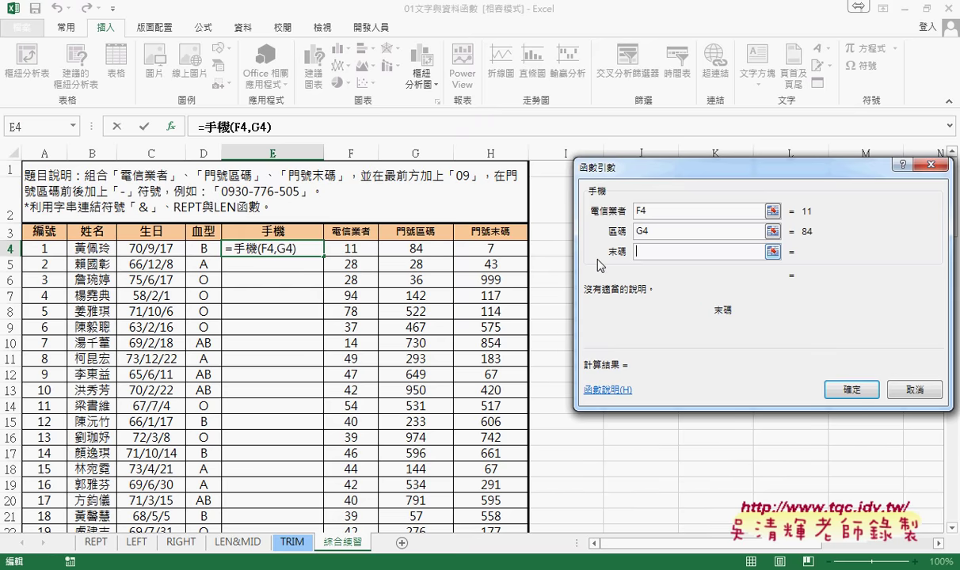
click(453, 252)
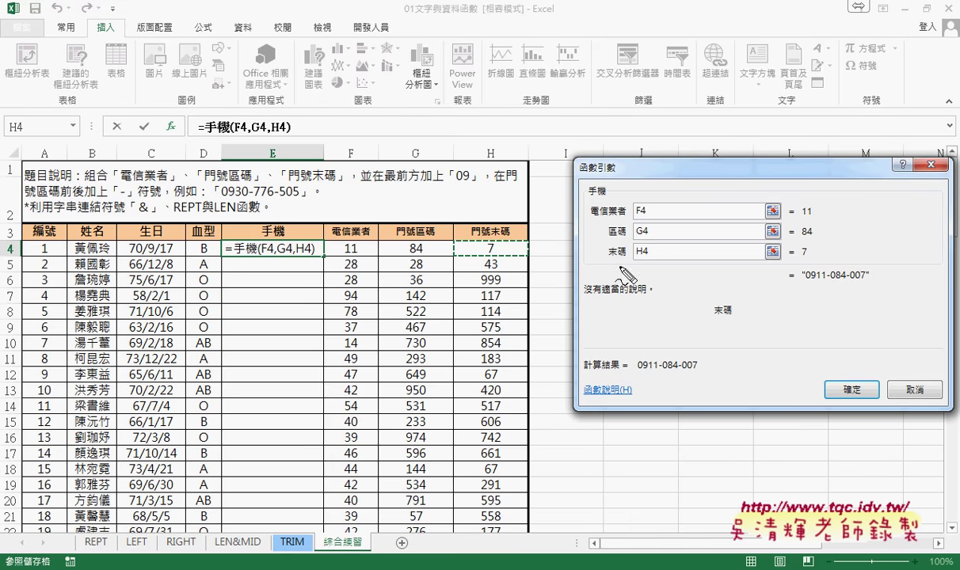
drag(624, 261, 625, 266)
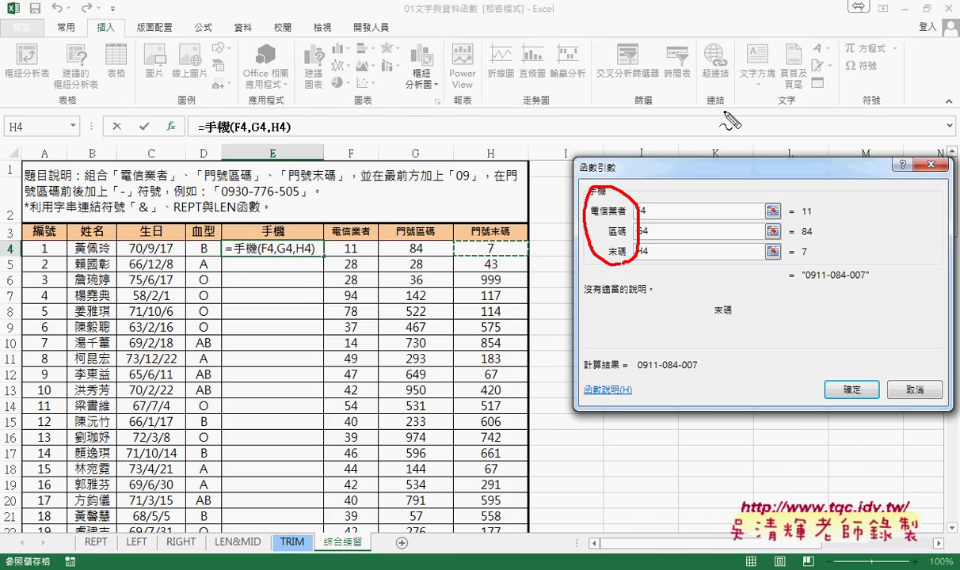
mouse_move(722, 111)
mouse_down()
mouse_move(722, 140)
mouse_move(736, 140)
mouse_up()
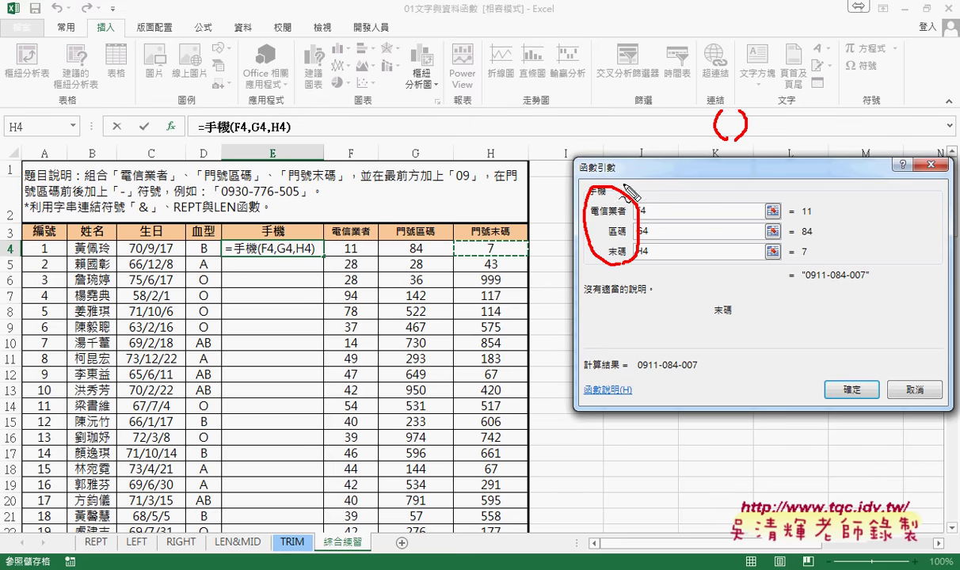
drag(623, 188, 738, 121)
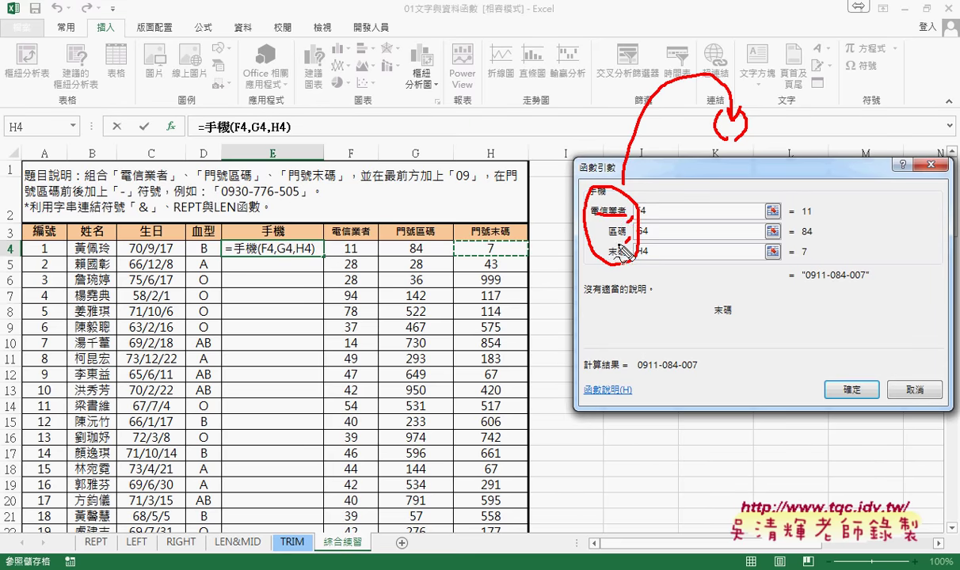
drag(588, 216, 655, 214)
drag(641, 225, 633, 255)
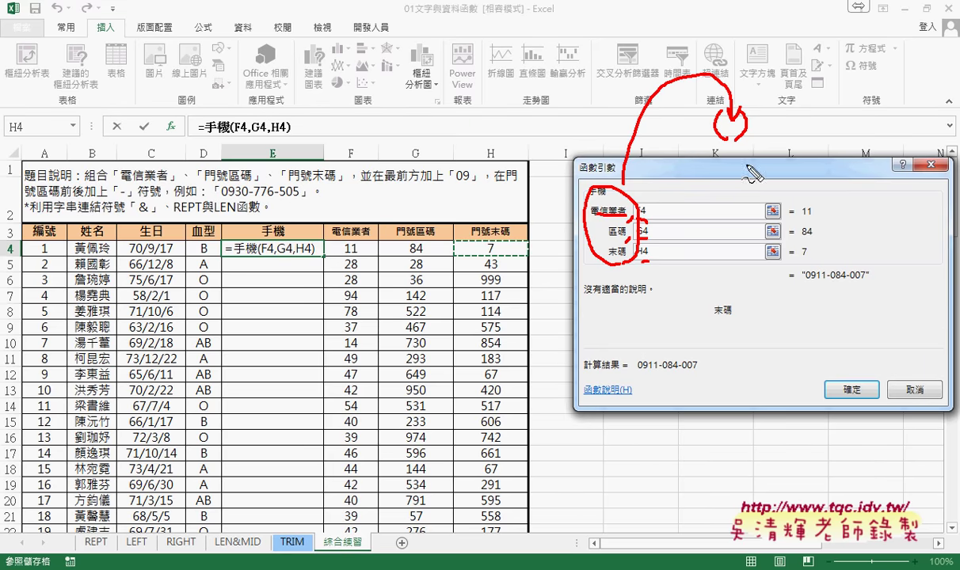
drag(733, 141, 746, 147)
mouse_move(606, 208)
mouse_down()
mouse_move(630, 196)
mouse_move(621, 203)
mouse_up()
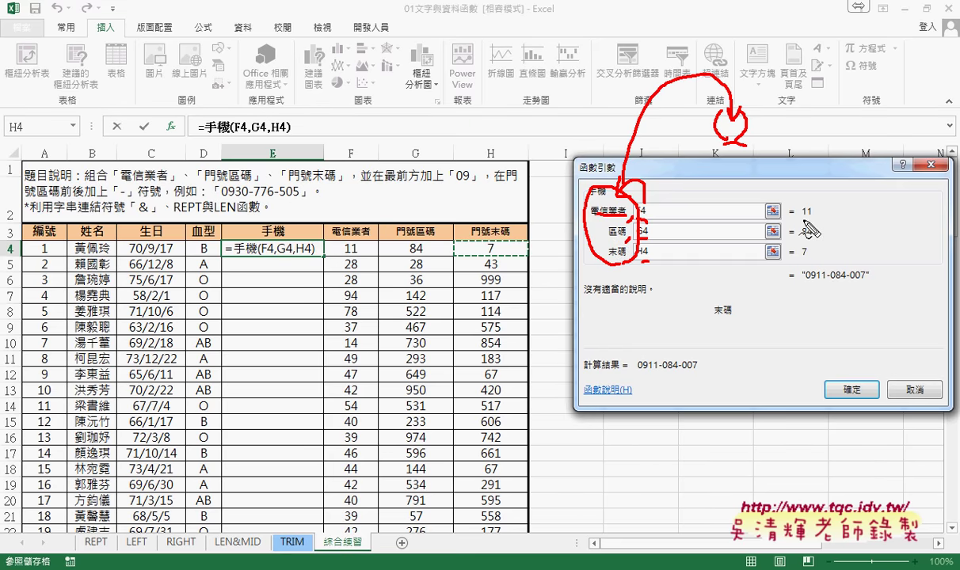
mouse_move(802, 214)
mouse_down()
mouse_move(818, 212)
mouse_move(814, 224)
mouse_up()
drag(798, 259, 812, 257)
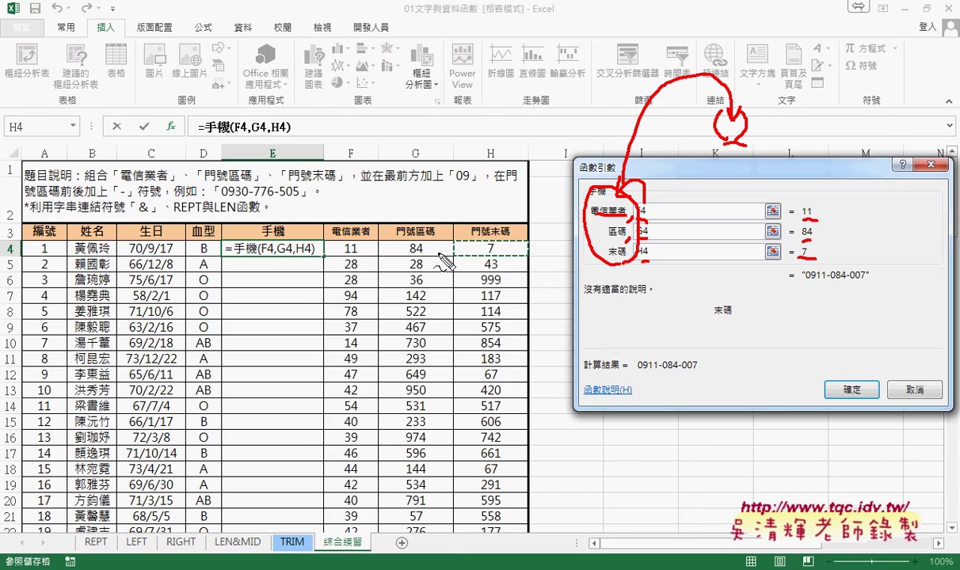
mouse_move(820, 287)
mouse_down()
mouse_move(863, 285)
mouse_move(342, 266)
mouse_move(301, 273)
mouse_up()
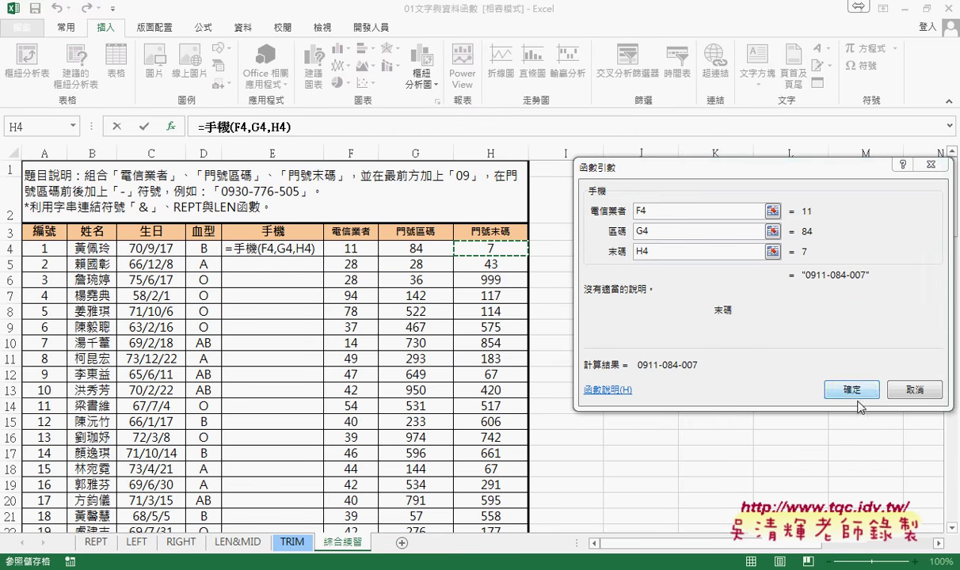
click(907, 389)
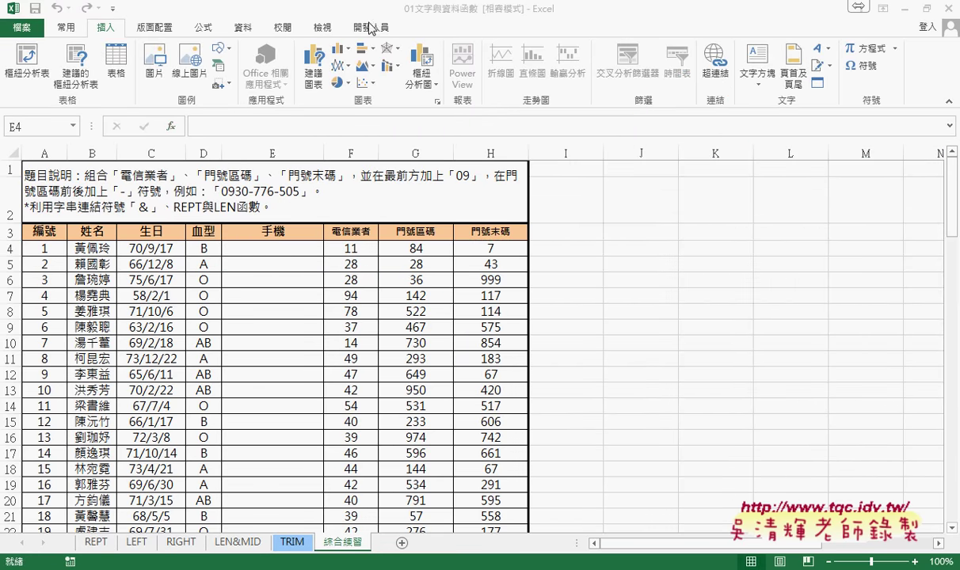
- Open the VBA editor and delete the old 手機 and 手機範圍 functions from Module1
click(350, 30)
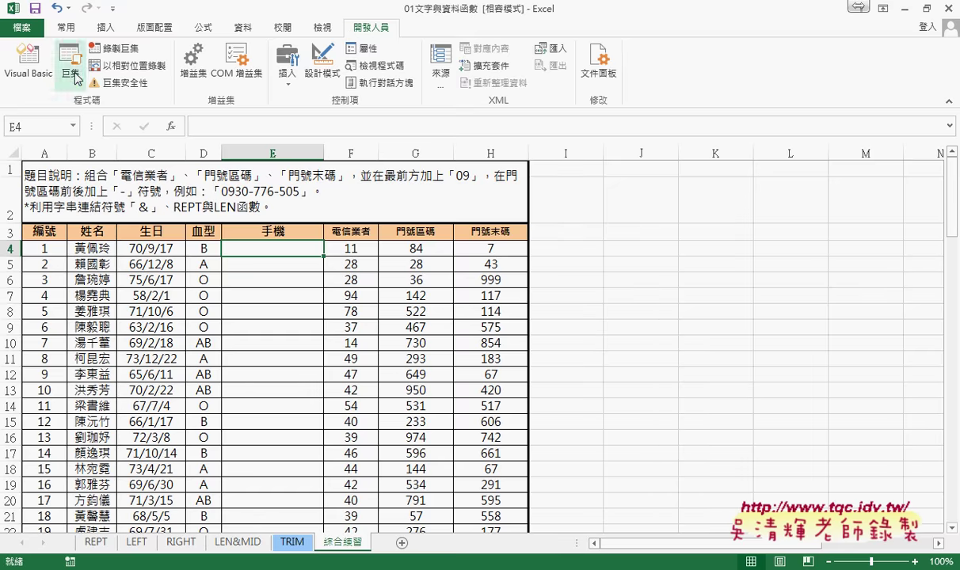
click(39, 75)
drag(383, 383, 295, 313)
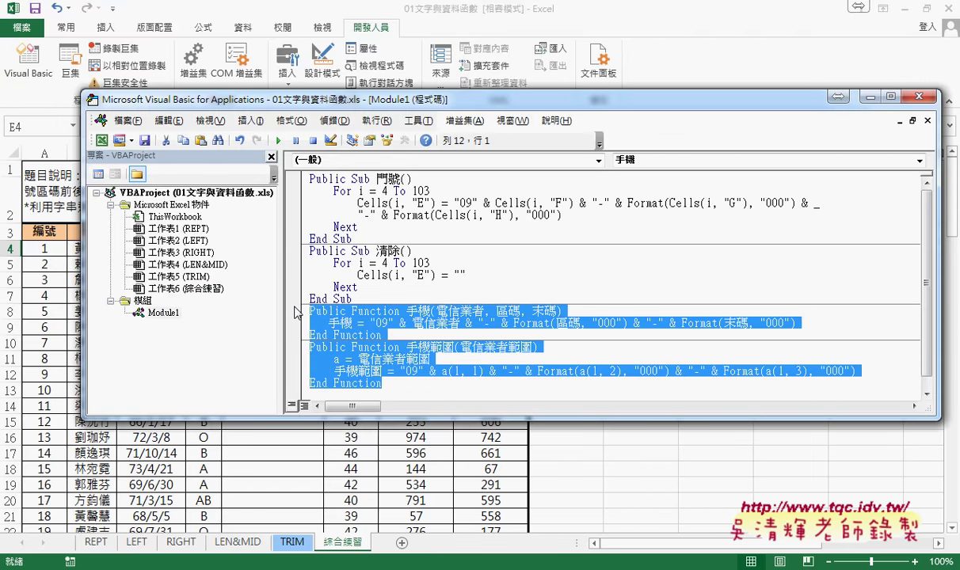
key(Delete)
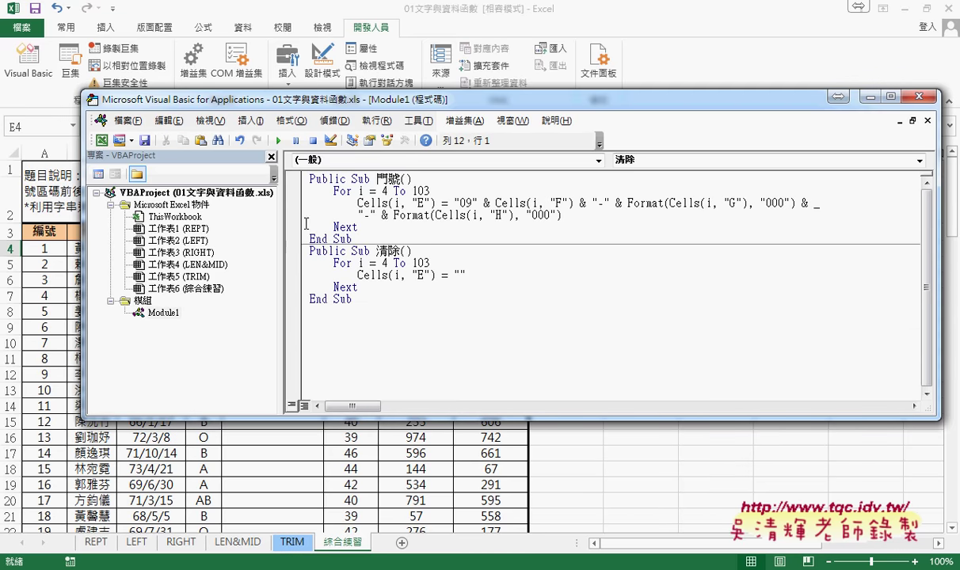
- Enlarge the editor and bring up the 新增程序 (Add Procedure) dialog
drag(321, 418, 316, 473)
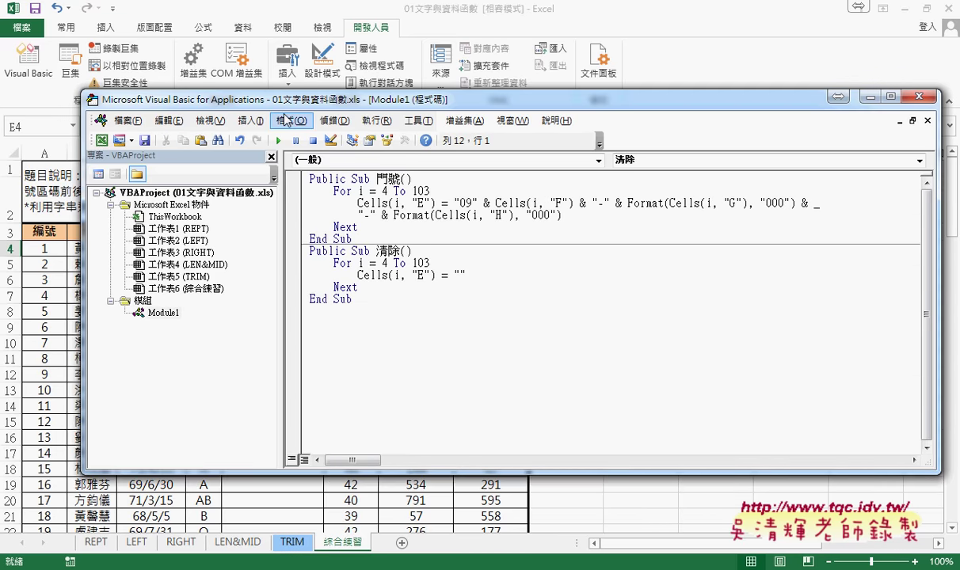
click(250, 121)
click(264, 140)
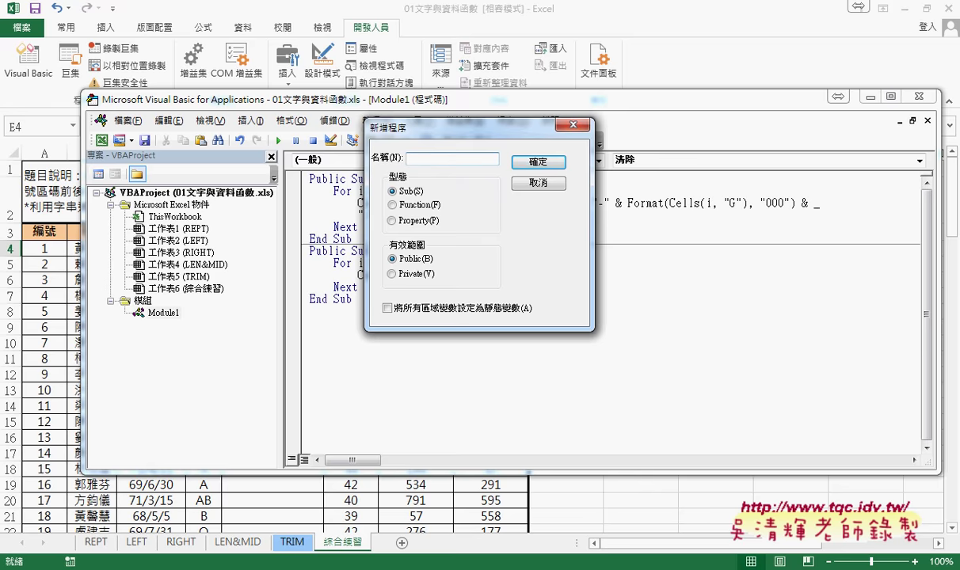
- Add a Public Function procedure named 手機 to Module1
click(424, 158)
text(g)
text(手)
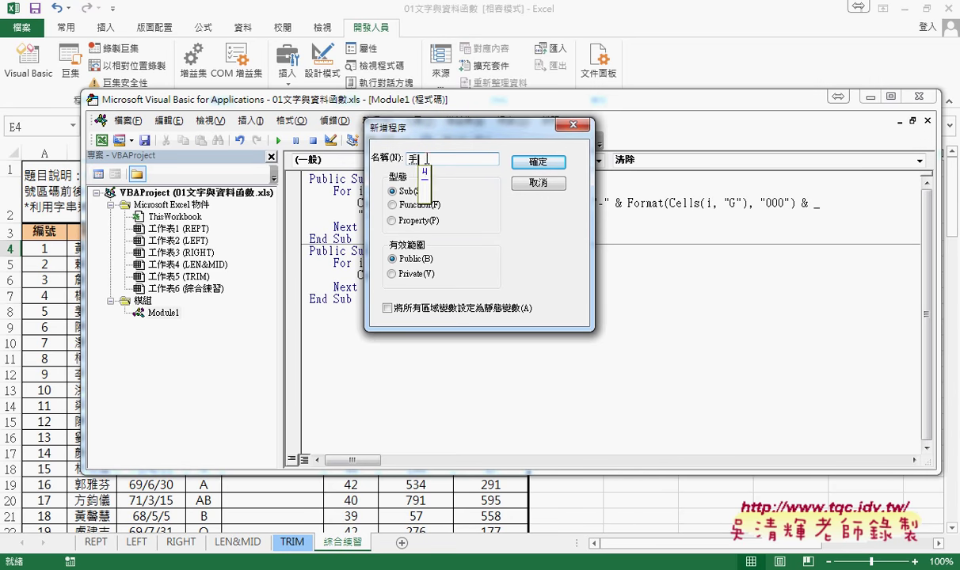
text(機)
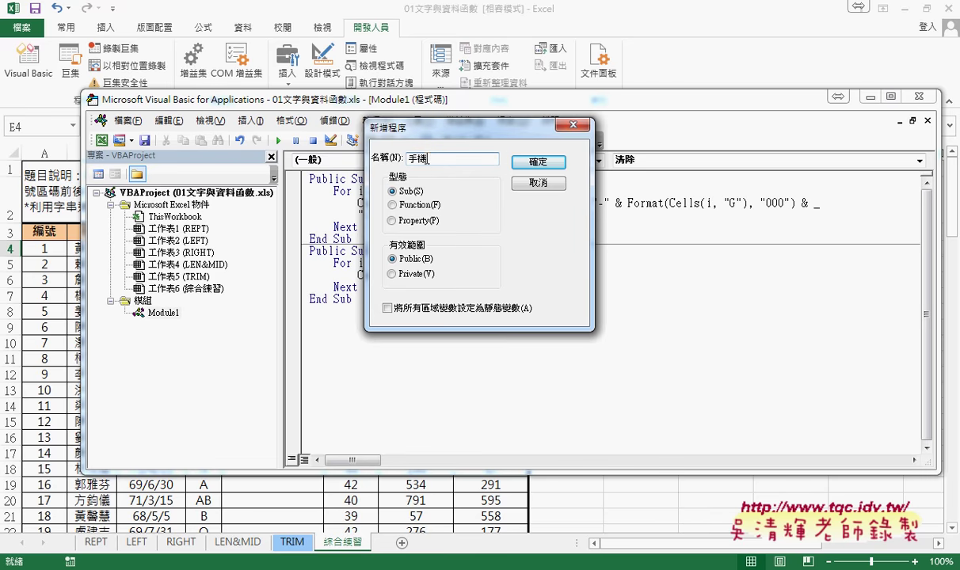
click(392, 205)
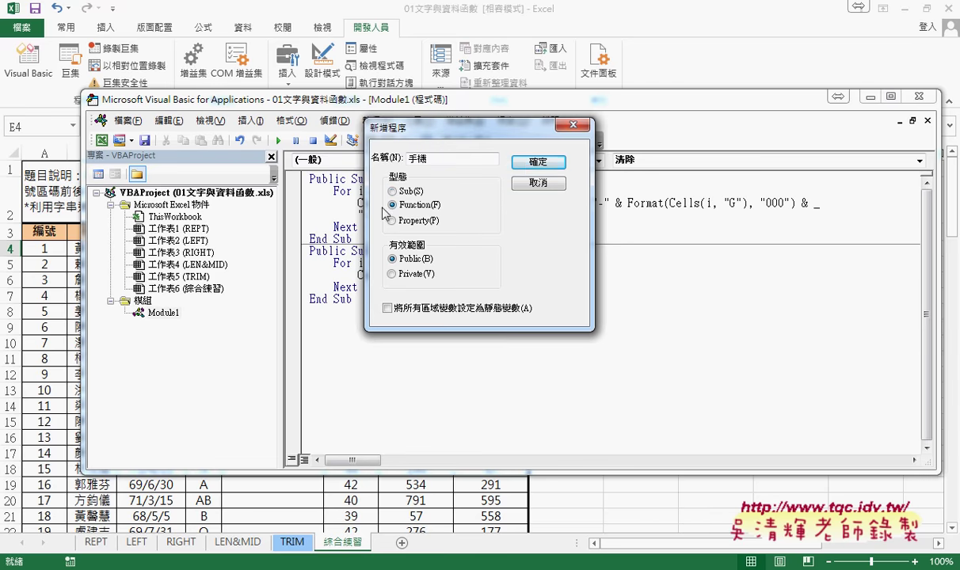
click(392, 192)
click(392, 204)
click(524, 161)
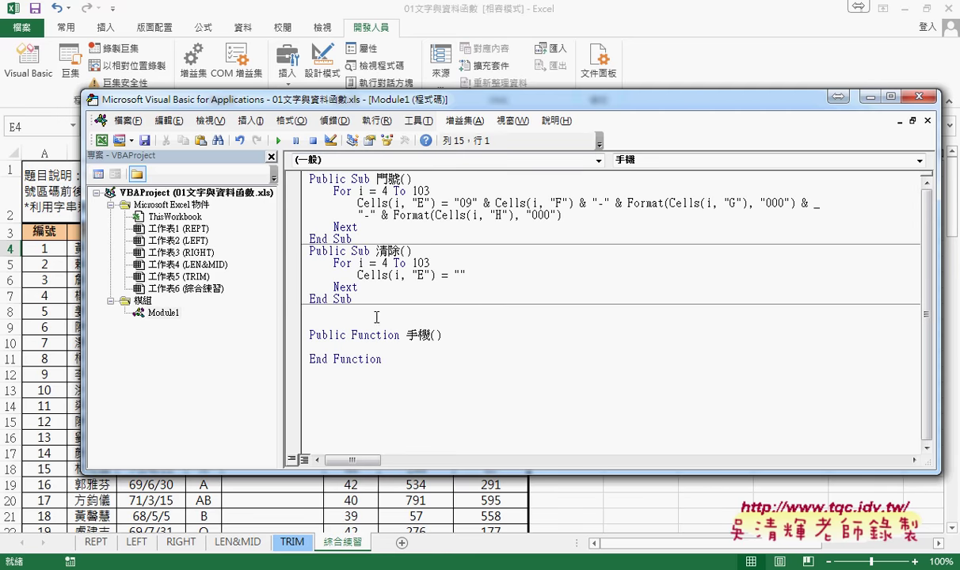
- Tidy the new 手機 function by removing the blank lines above it
double_click(353, 335)
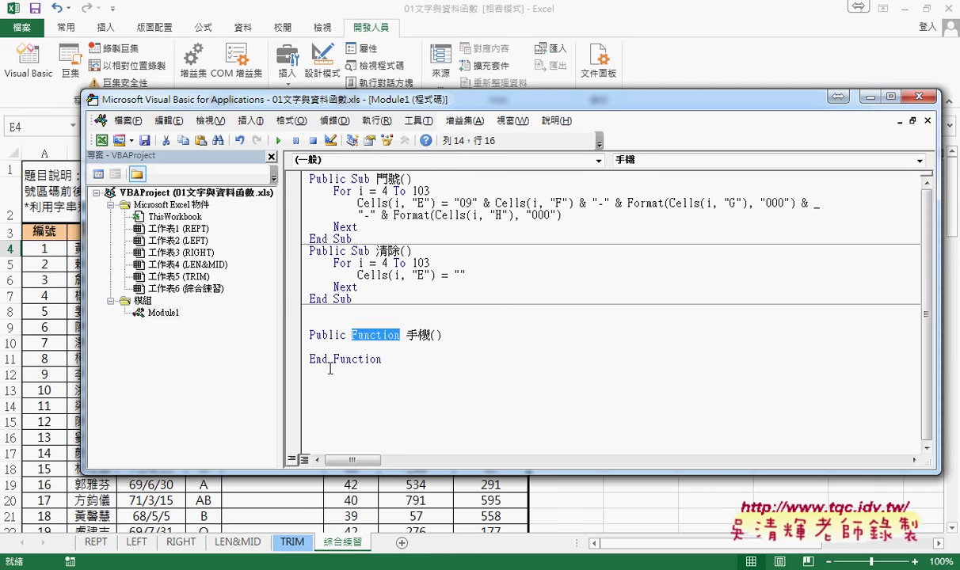
drag(333, 359, 366, 360)
mouse_move(304, 360)
mouse_down()
mouse_move(389, 365)
mouse_move(430, 335)
mouse_up()
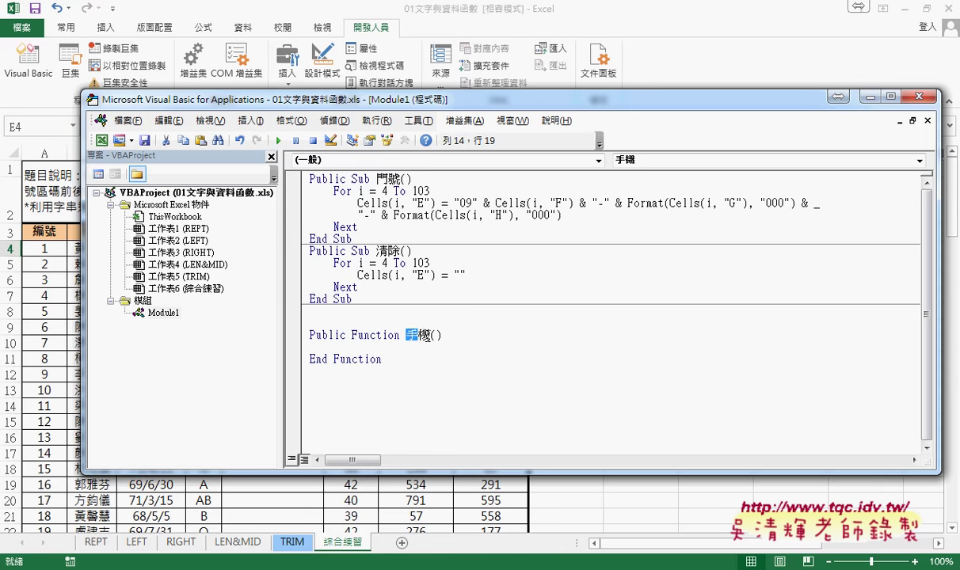
click(396, 315)
key(Delete)
key(Delete)
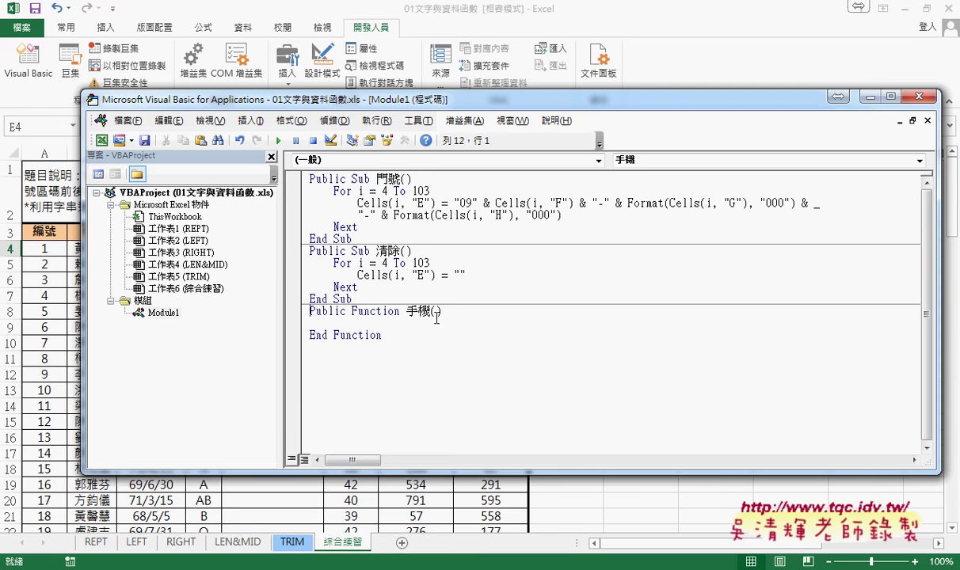
double_click(431, 315)
- Copy the F3:H3 headers 電信業者, 門號區碼, 門號末碼 and return to the VBA editor
click(622, 14)
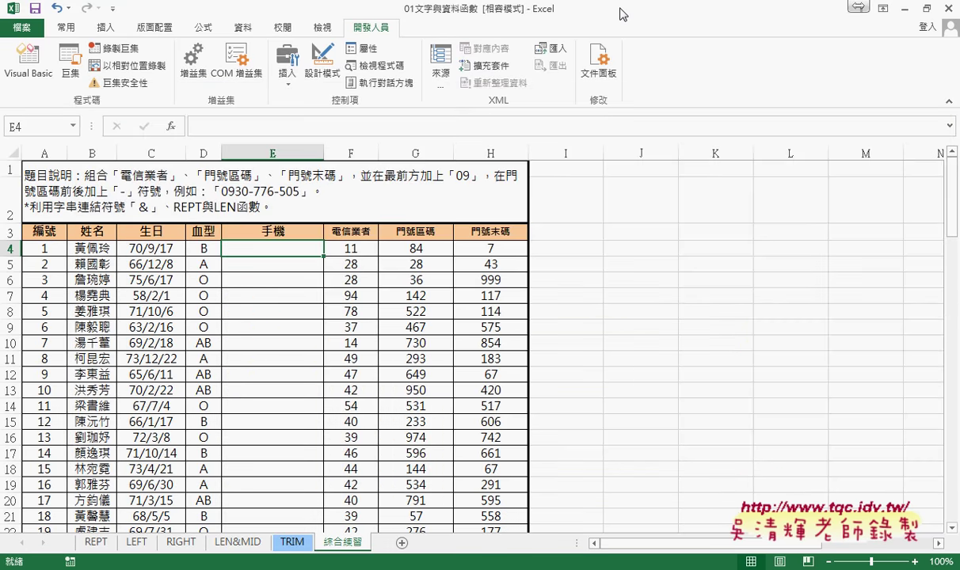
click(353, 232)
click(491, 231)
drag(353, 231, 498, 232)
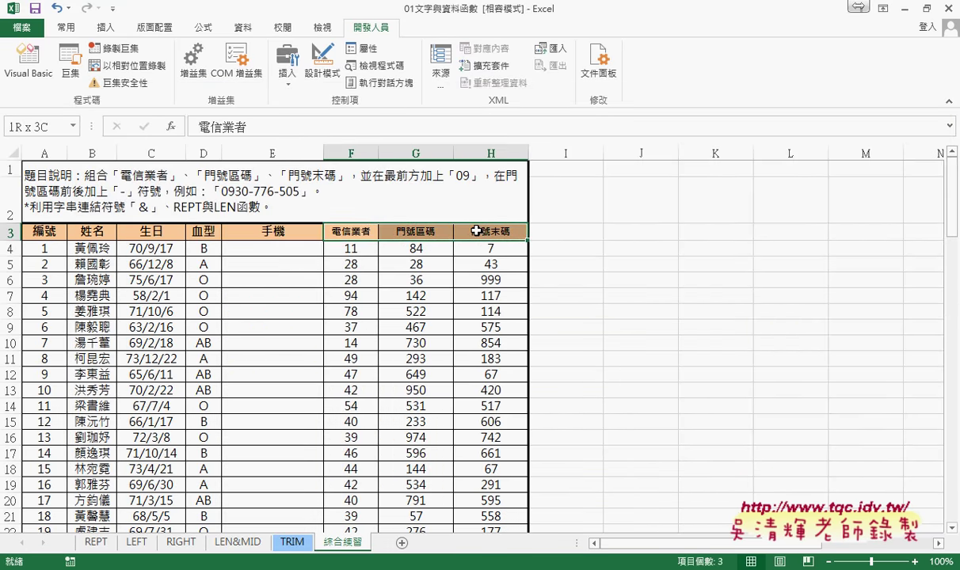
key(ctrl+c)
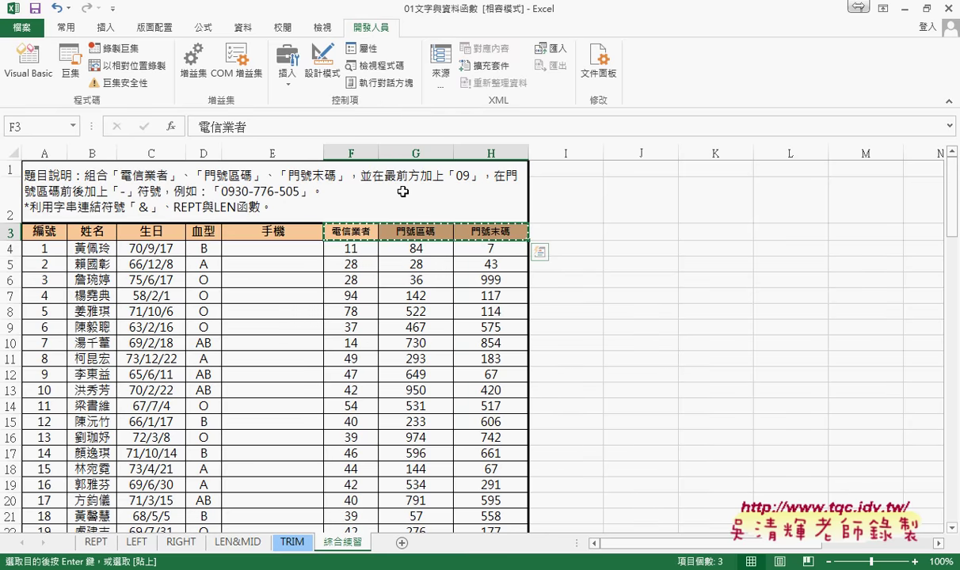
click(383, 475)
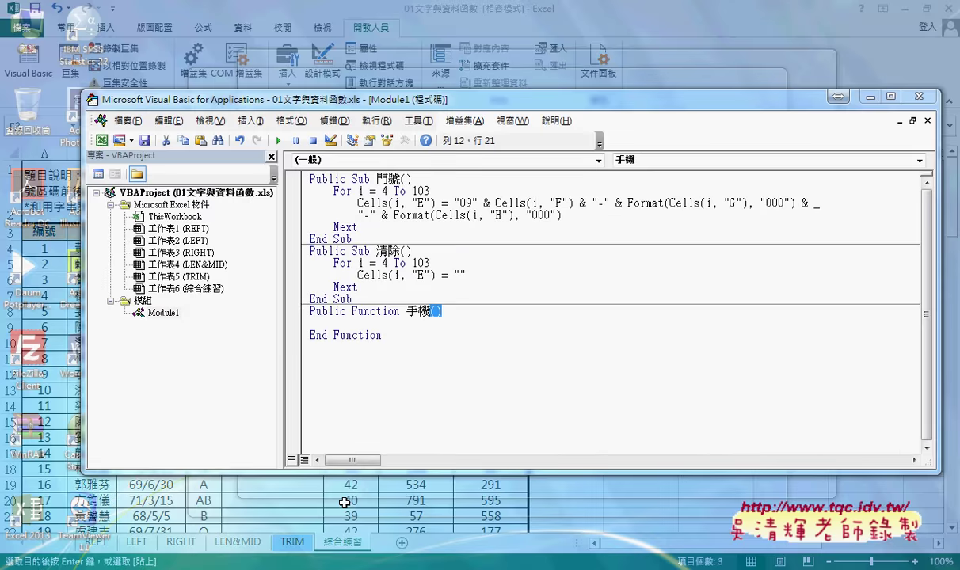
- Paste the headers into 手機( ) and trim them to parameters 電信業者, 區碼, 末碼
key(End)
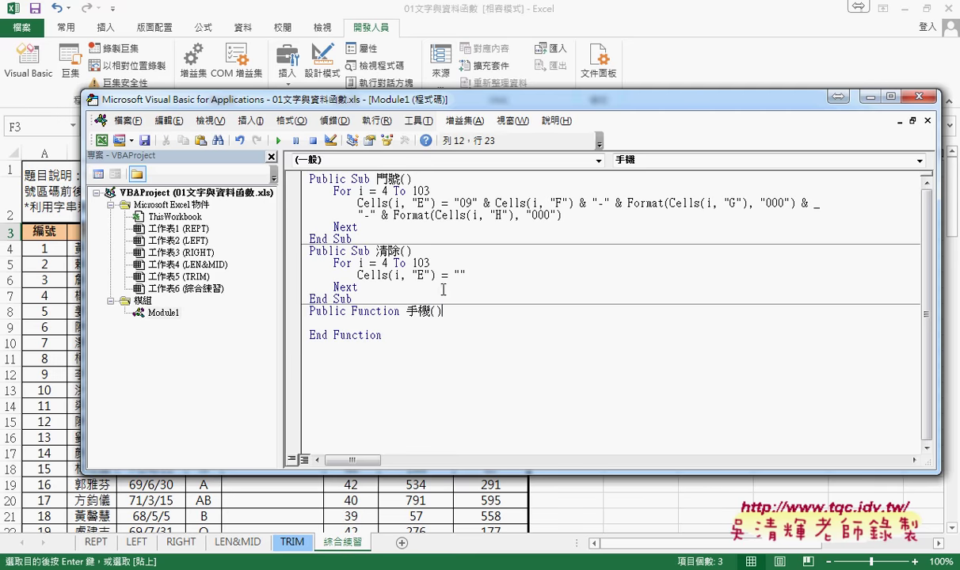
key(ctrl+v)
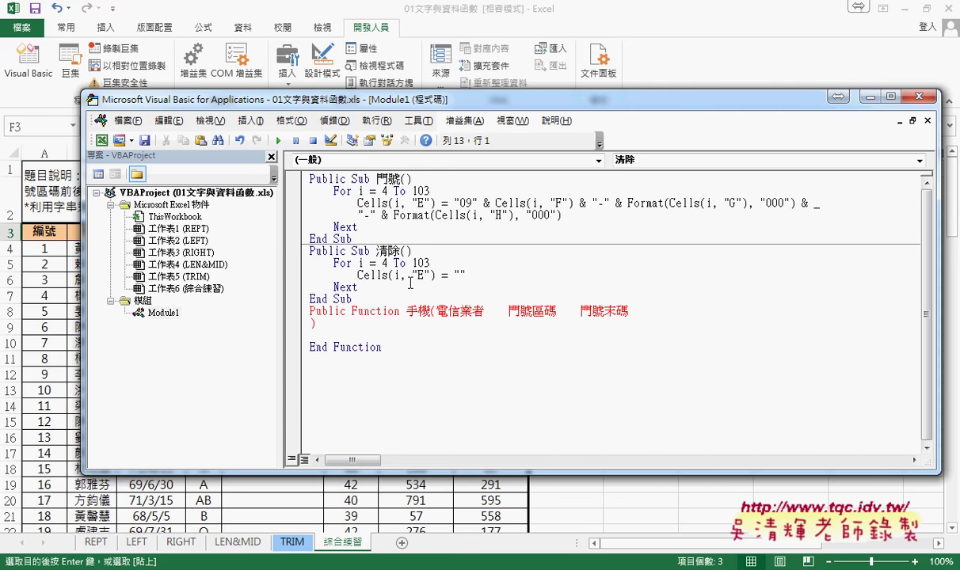
key(BackSpace)
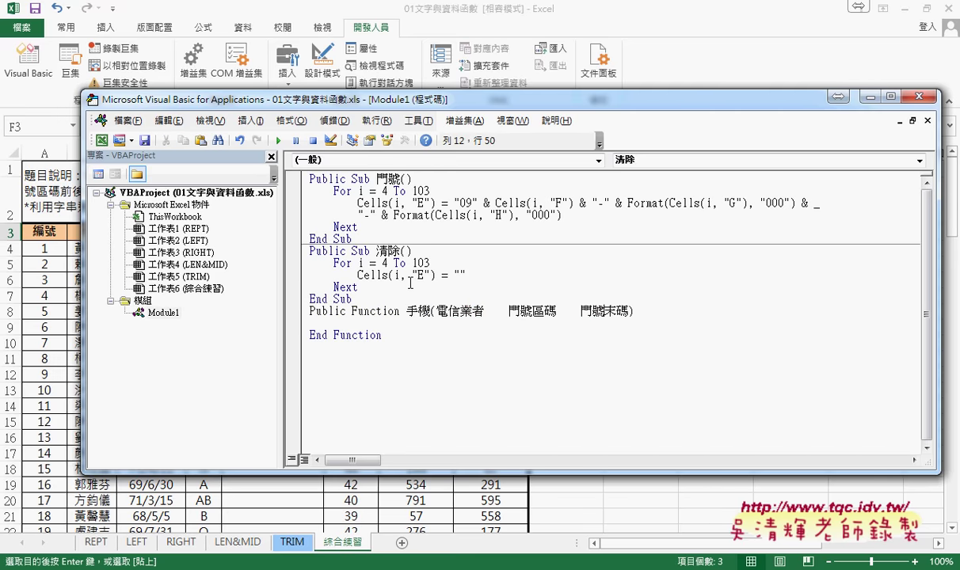
key(Left)
key(Left)
key(Left)
key(BackSpace)
key(Delete)
key(Delete)
key(Delete)
key(Delete)
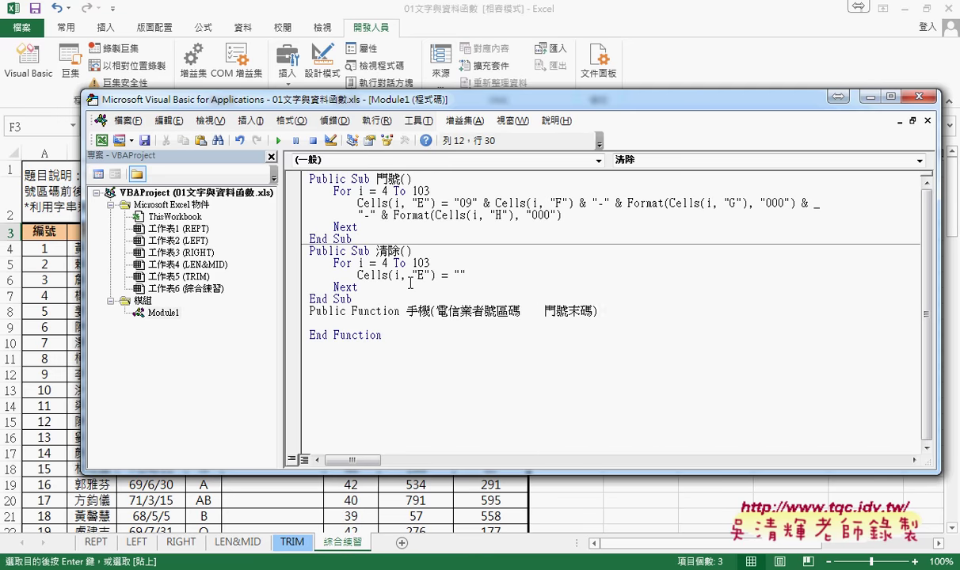
key(Delete)
text(5)
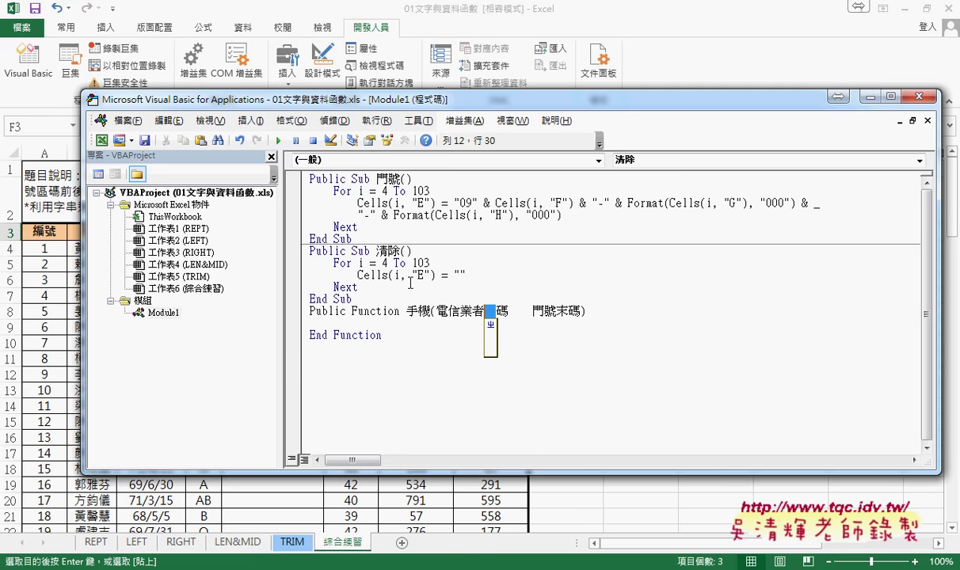
key(BackSpace)
text(,)
key(Right)
key(Right)
key(Delete)
key(Delete)
key(Delete)
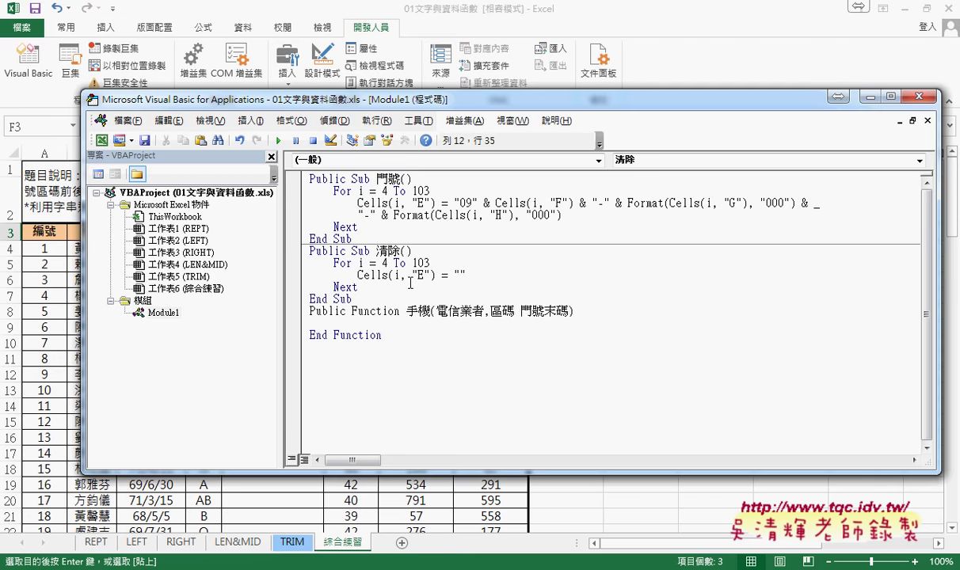
key(Delete)
key(Delete)
key(Delete)
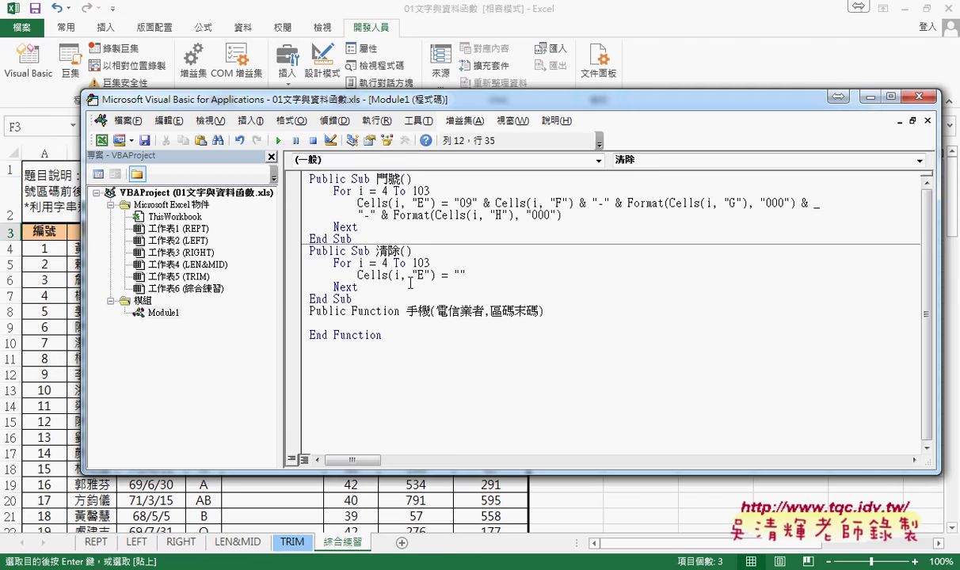
text(,)
click(507, 310)
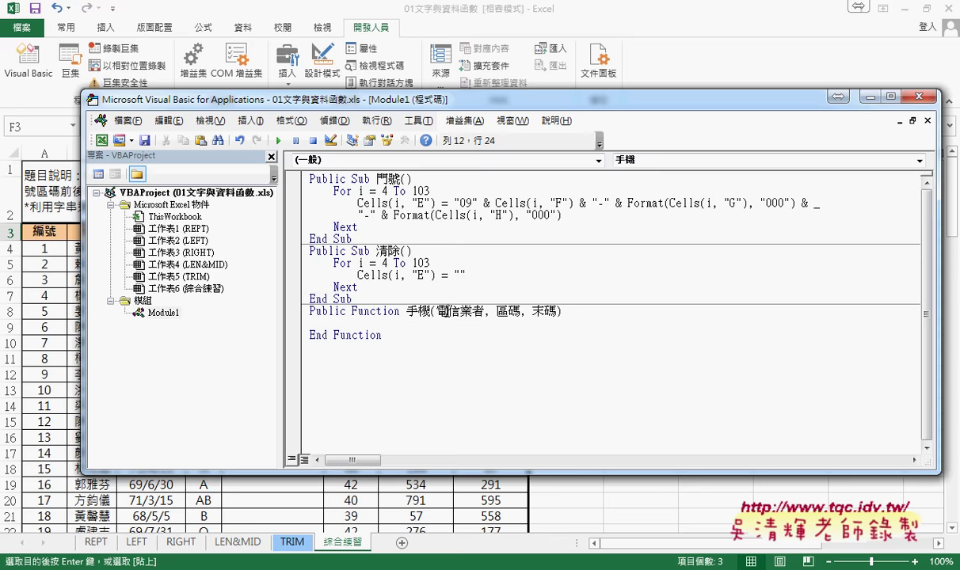
- Move into the function body and select the name 手機 for reuse
key(Right)
key(Right)
key(Right)
key(Down)
mouse_move(407, 311)
mouse_down()
mouse_move(429, 312)
mouse_move(397, 328)
mouse_up()
- Replace the unfinished "09" & body with the 門號 routine's "09"-and-dashes expression
click(375, 318)
text("0)
text(9")
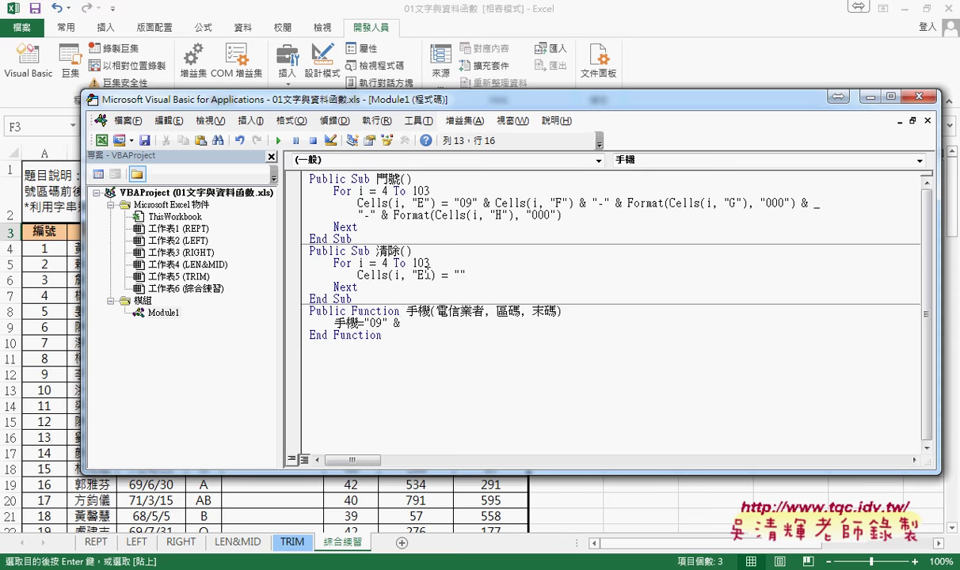
click(407, 247)
click(464, 351)
drag(454, 204, 604, 216)
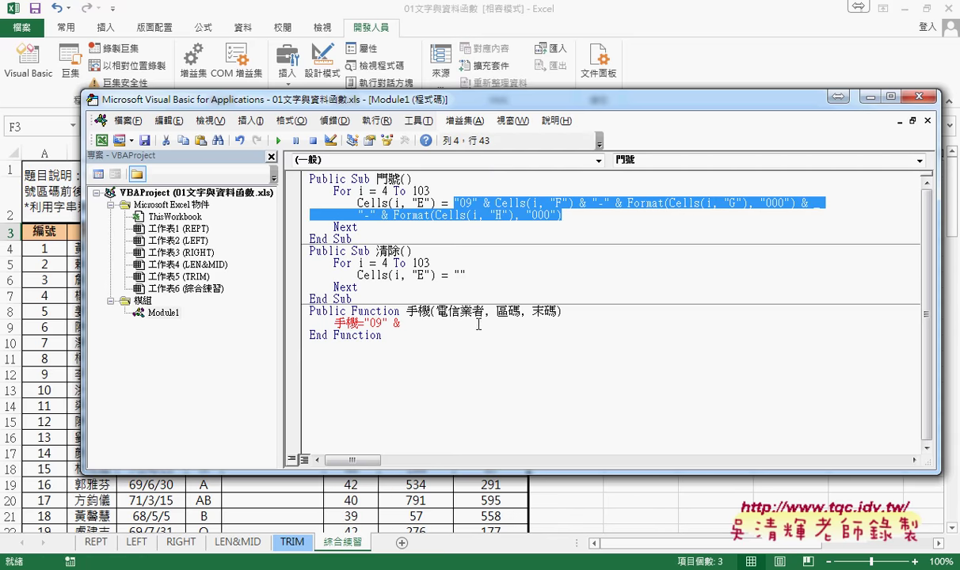
drag(354, 323, 425, 323)
key(ctrl+v)
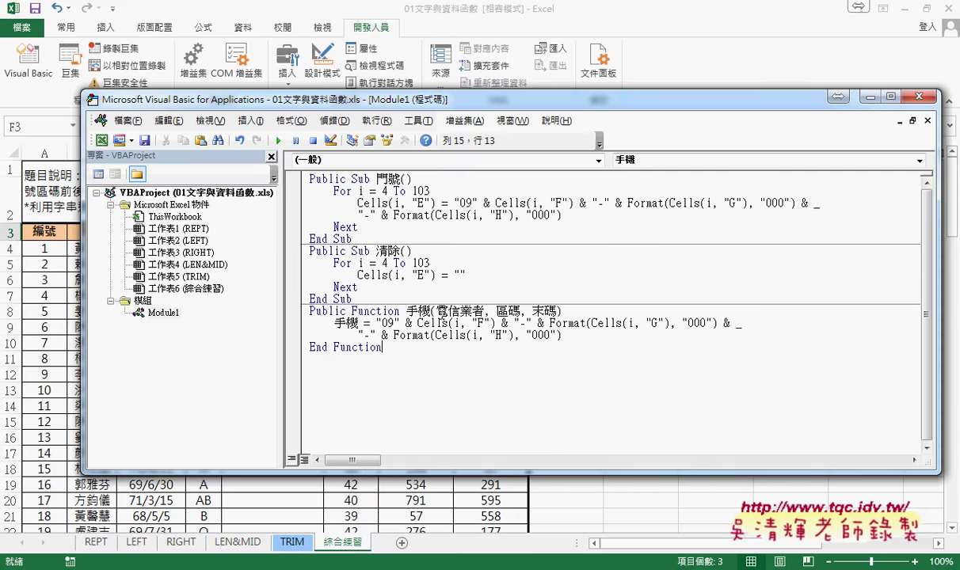
click(413, 311)
drag(456, 109, 505, 283)
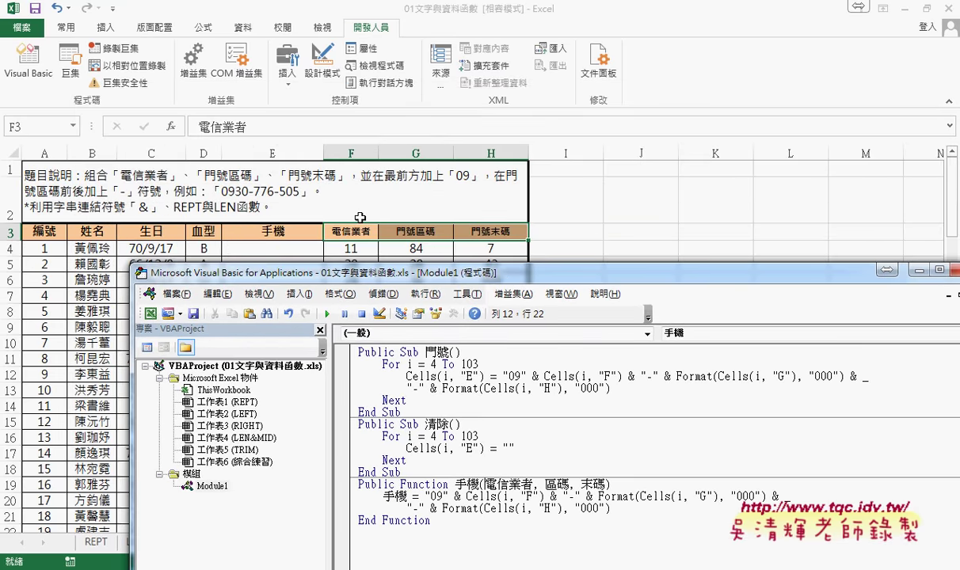
drag(386, 281, 340, 112)
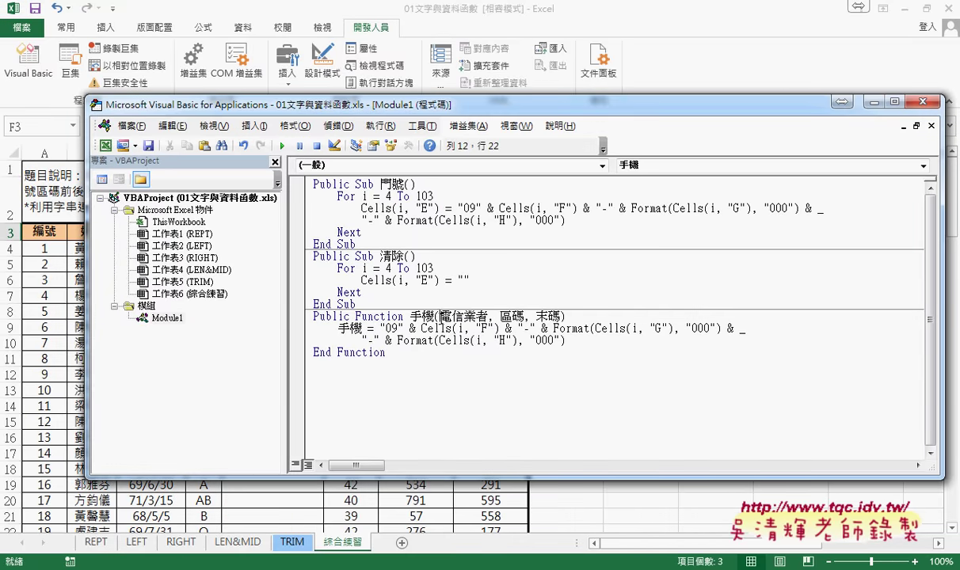
- Replace Cells(i, "F"), "G" and "H" in the body with 電信業者, 區碼 and 末碼
drag(440, 316, 488, 316)
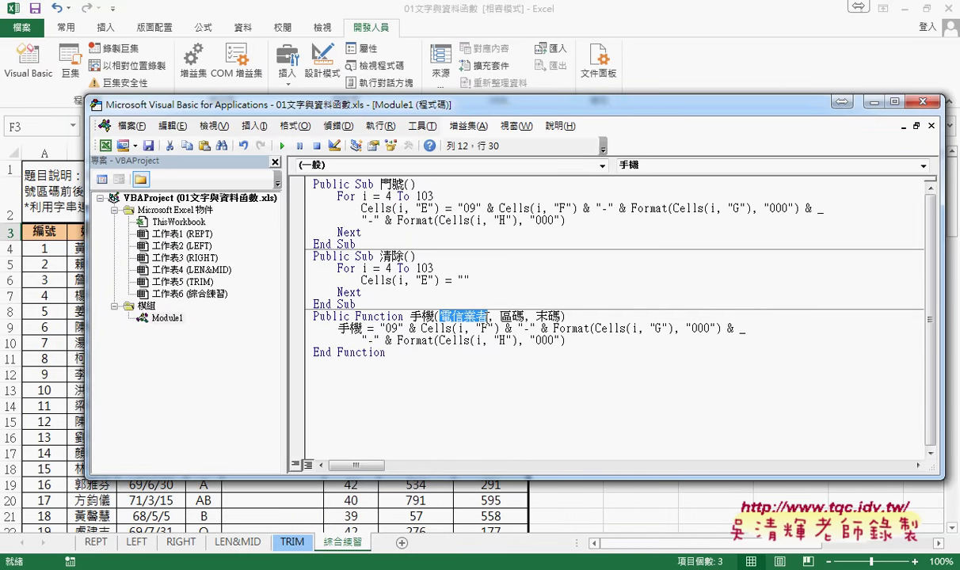
drag(421, 328, 498, 328)
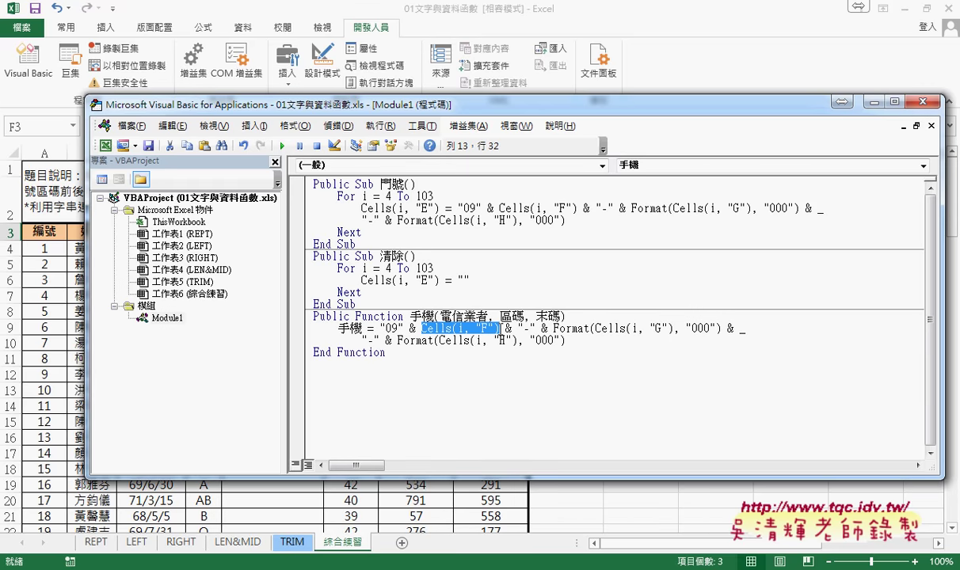
key(ctrl+v)
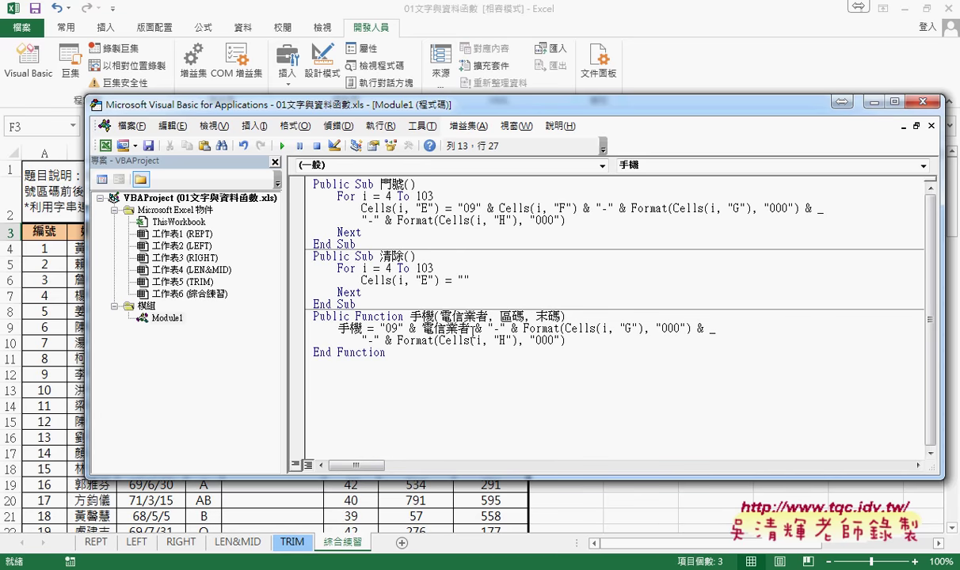
key(shift+Left)
key(shift+Left)
key(shift+Left)
key(shift+Left)
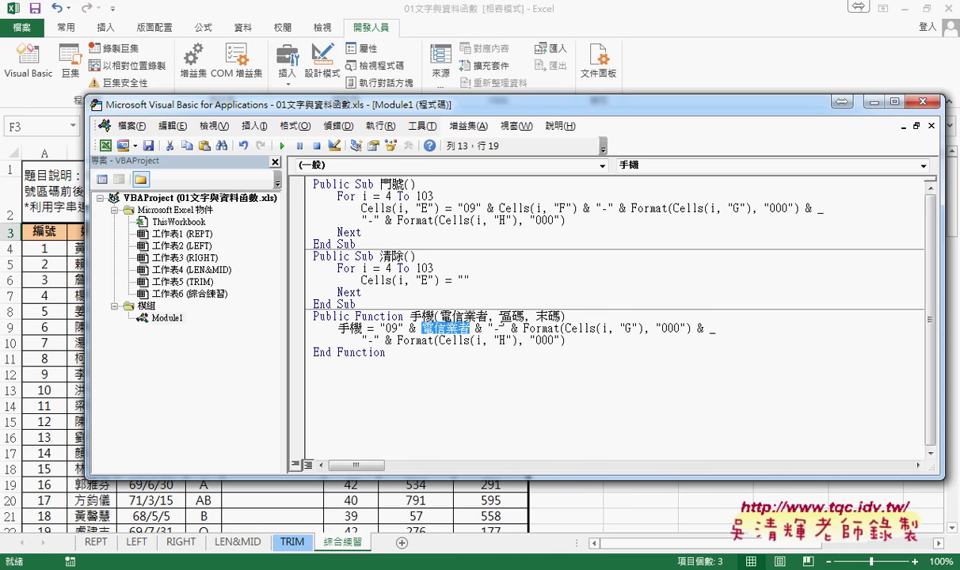
double_click(510, 316)
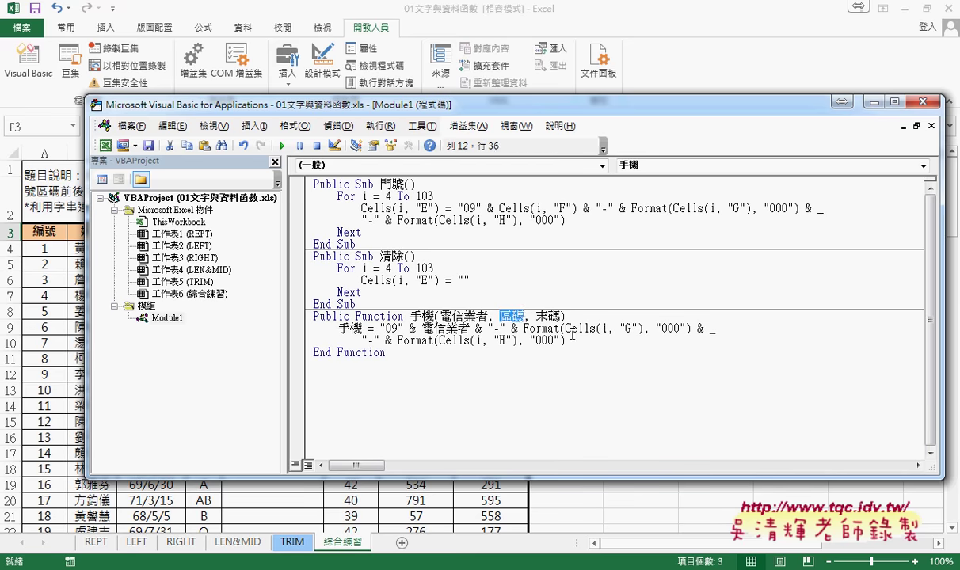
drag(566, 328, 638, 328)
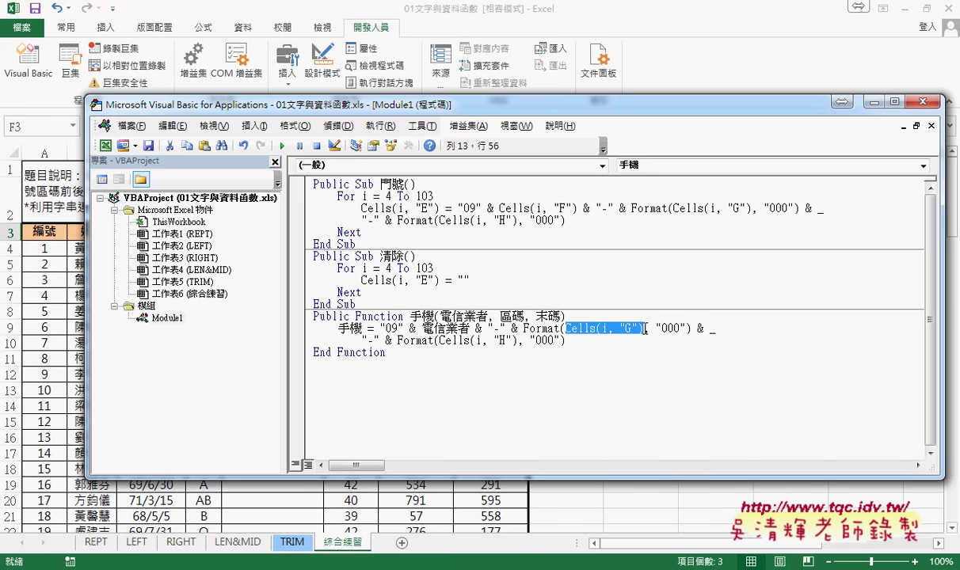
text(區碼)
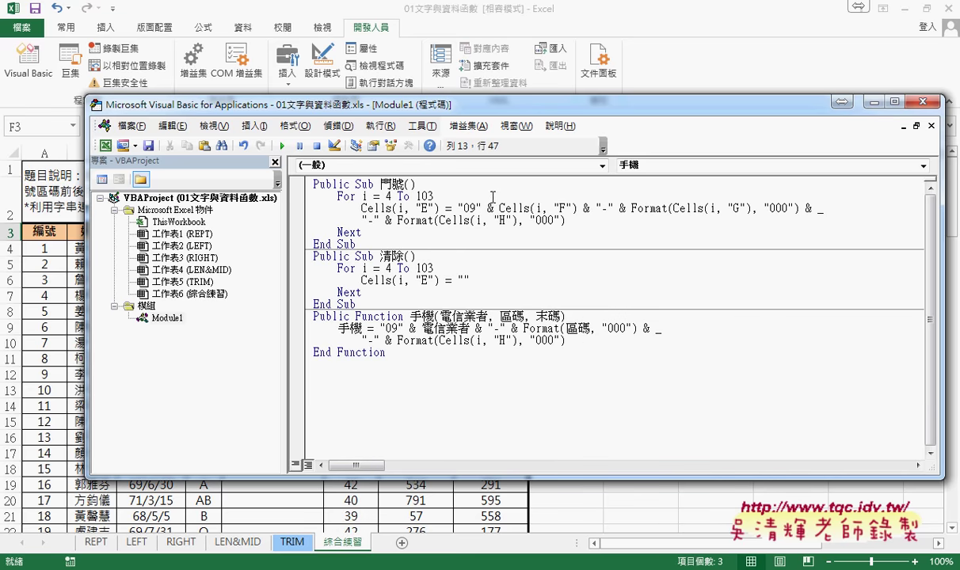
drag(536, 316, 559, 316)
key(ctrl+c)
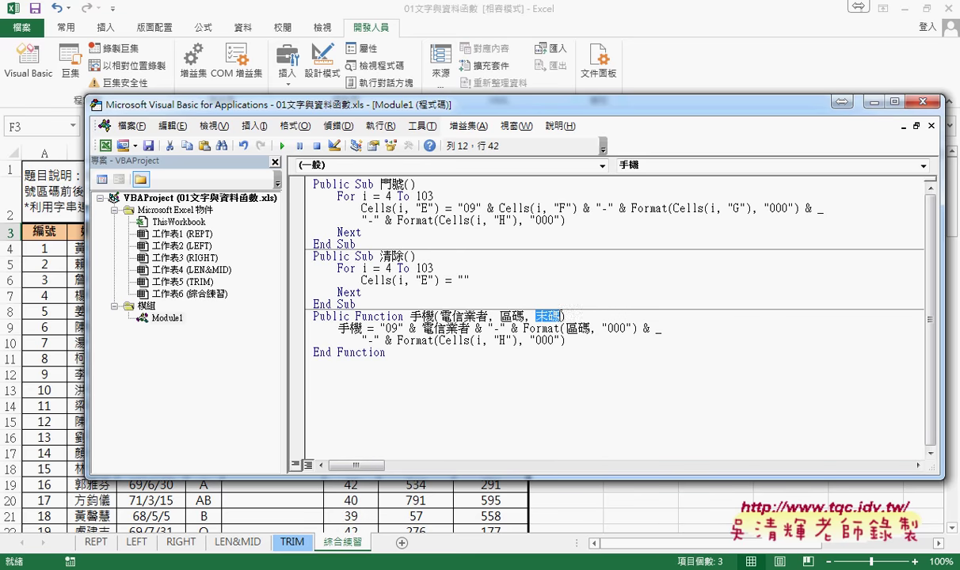
drag(441, 341, 519, 342)
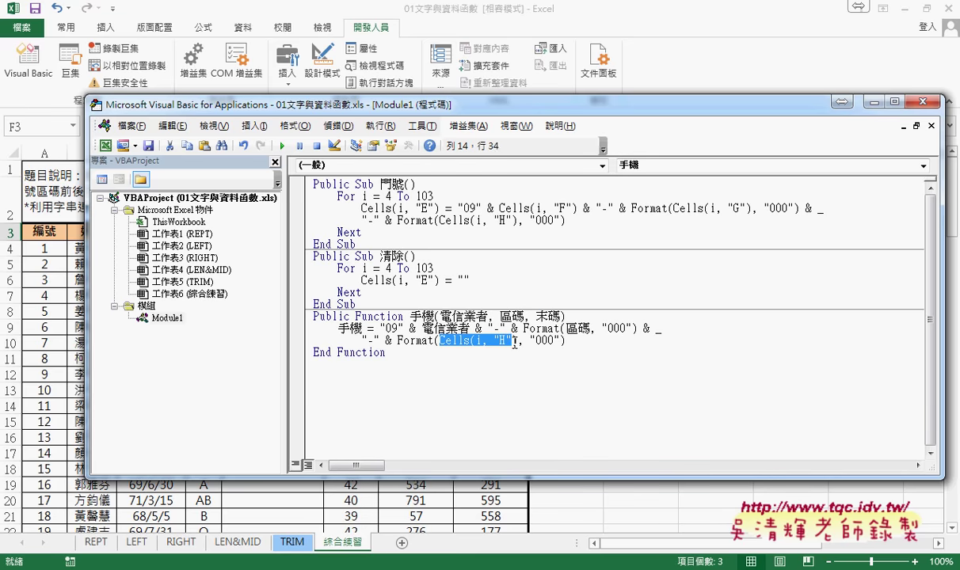
key(ctrl+v)
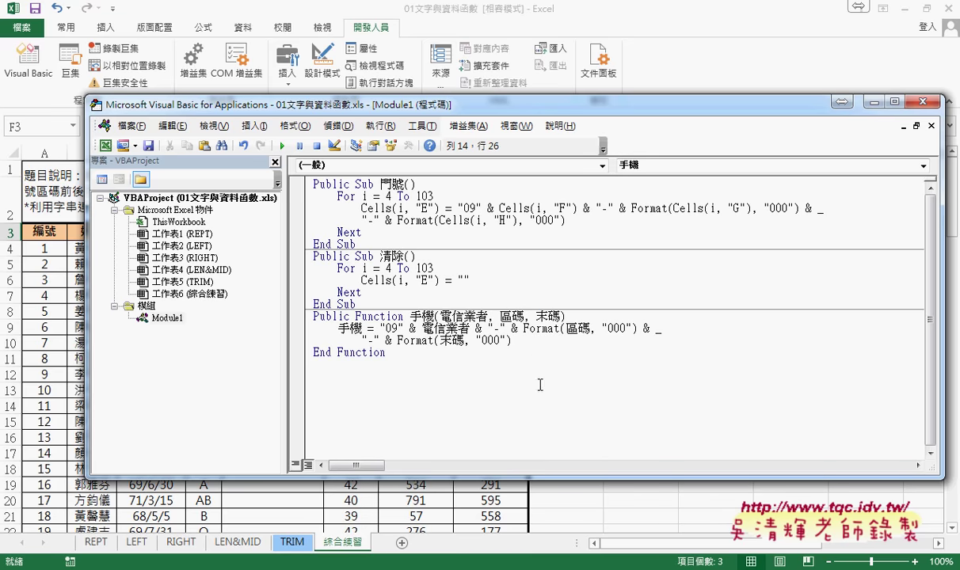
click(538, 383)
mouse_move(513, 341)
mouse_down()
mouse_move(315, 323)
mouse_move(295, 310)
mouse_up()
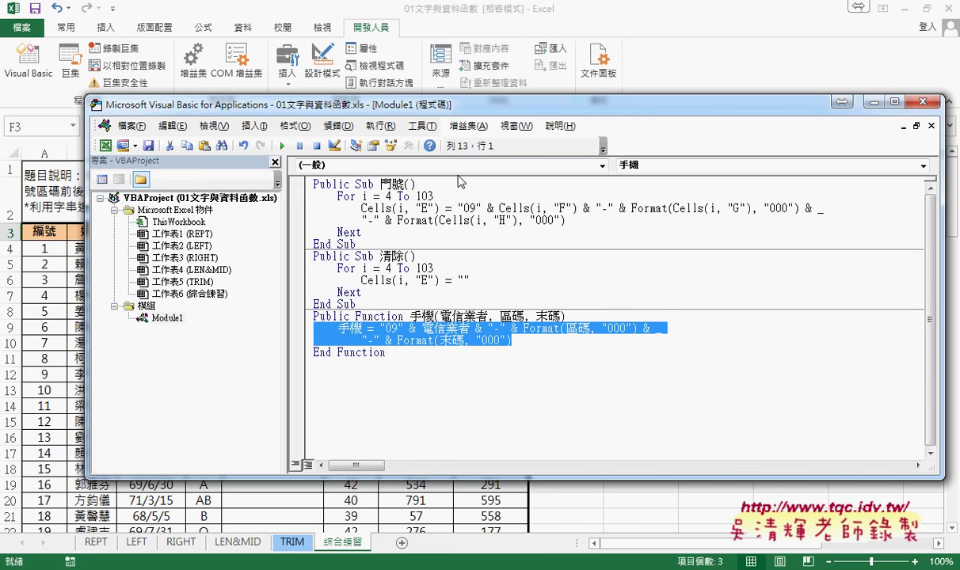
- Select E4 and insert the user-defined 手機 function, leaving its arguments empty
drag(475, 109, 652, 120)
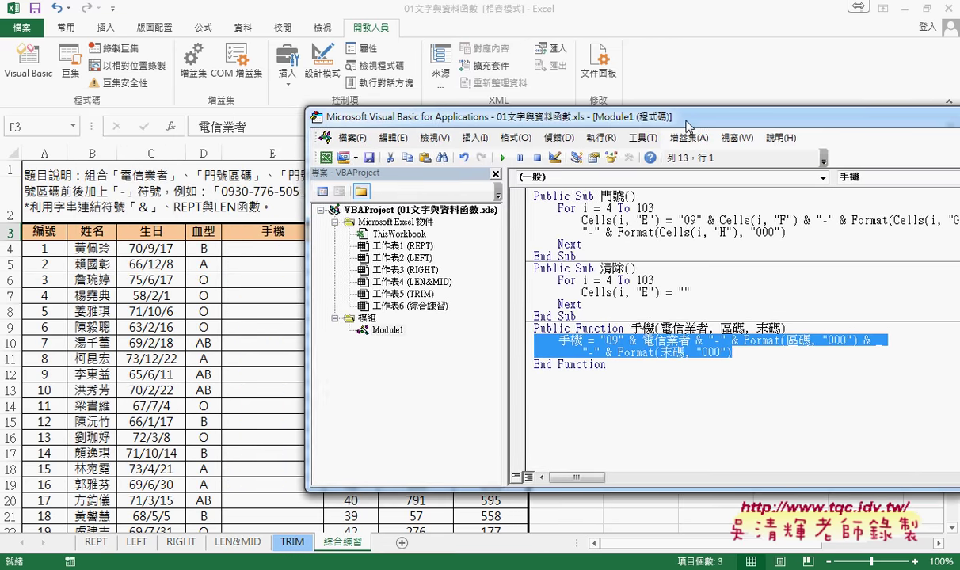
click(270, 250)
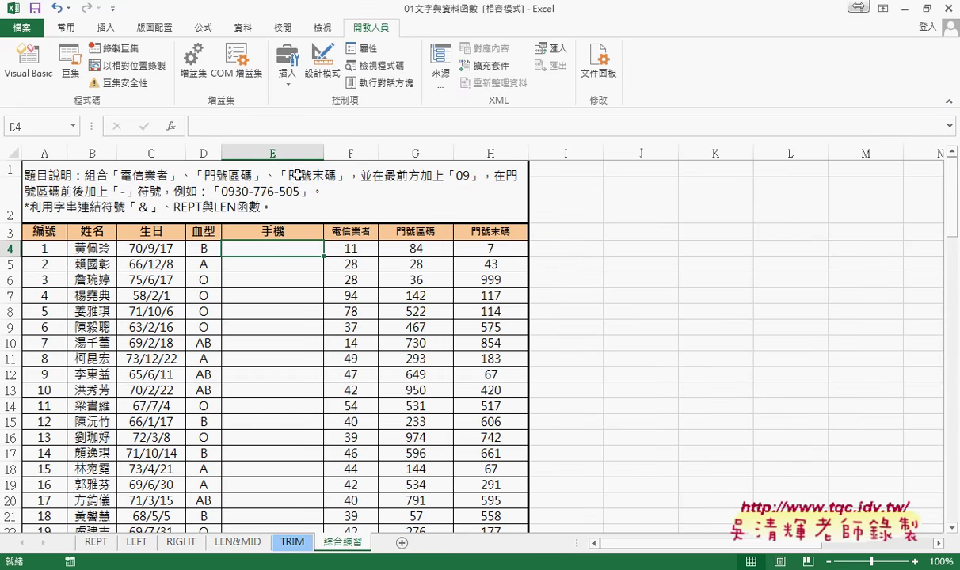
click(172, 128)
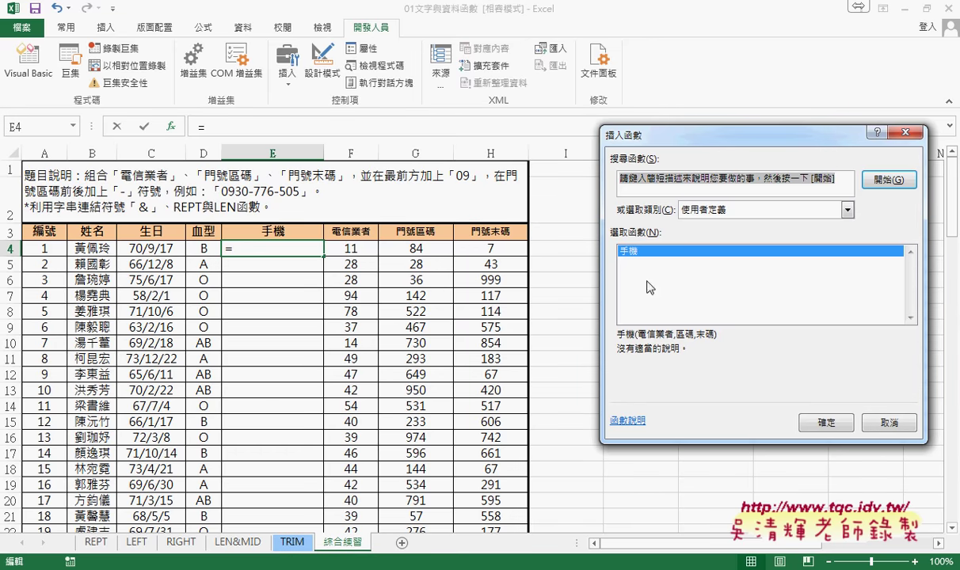
click(808, 421)
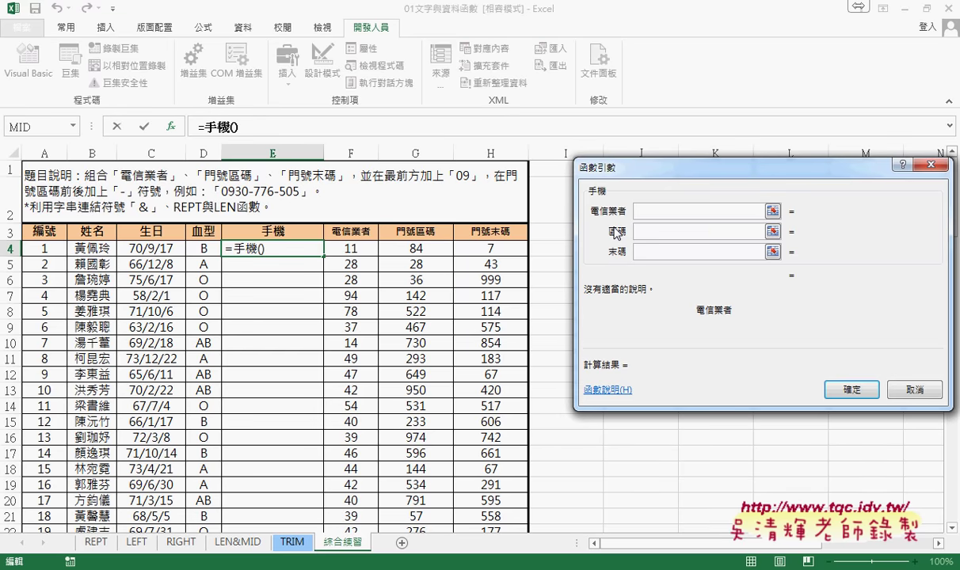
- Set the 手機 arguments to F4, G4 and H4
click(346, 241)
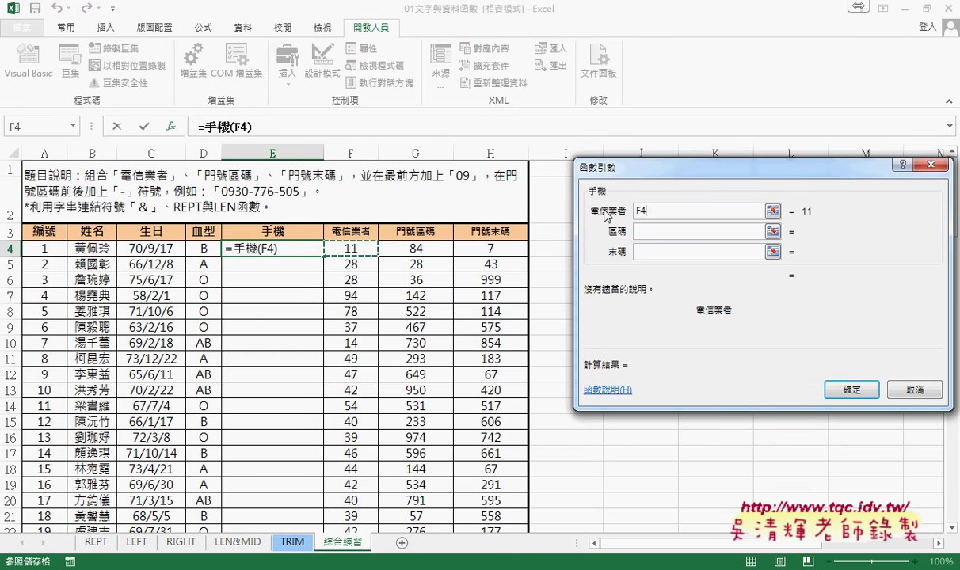
key(Tab)
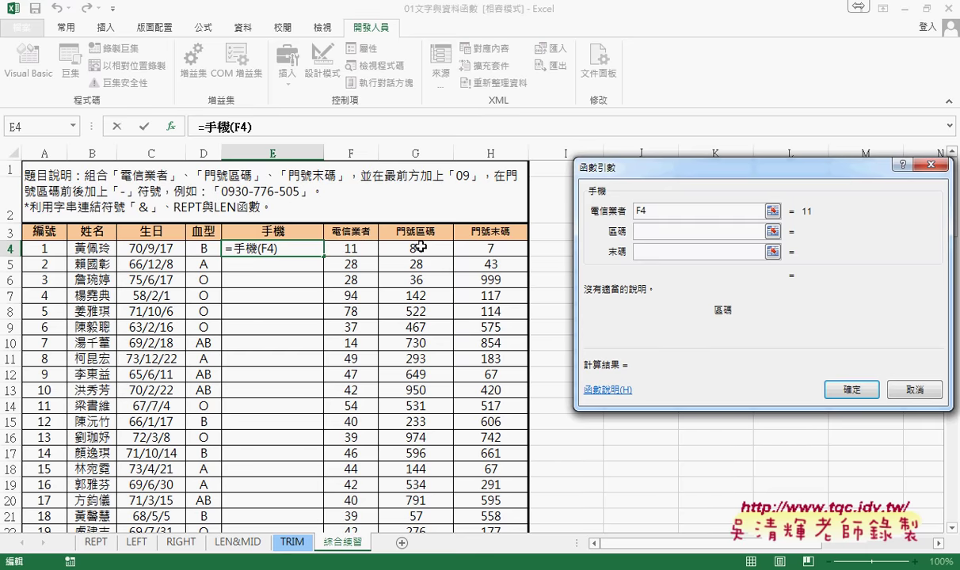
click(421, 247)
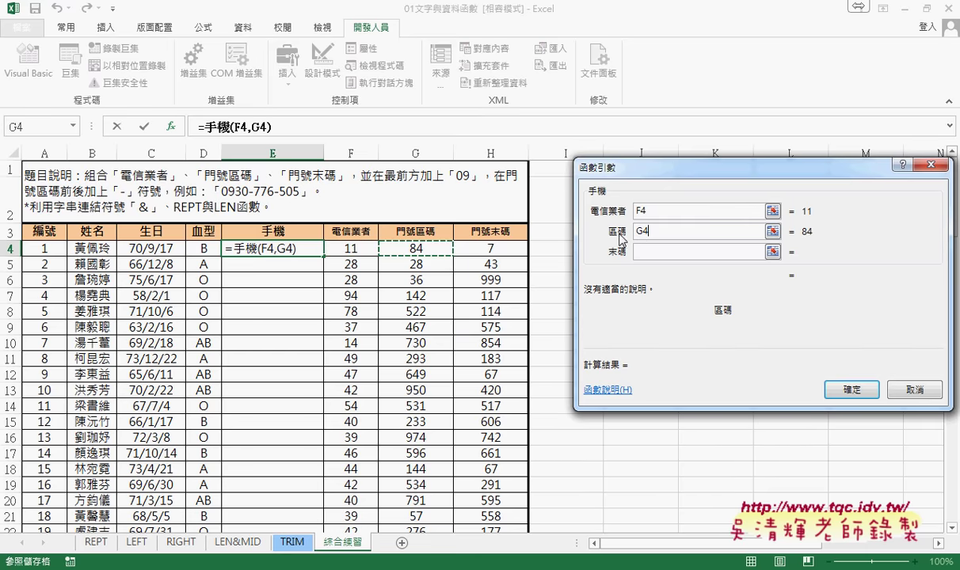
key(Tab)
click(498, 247)
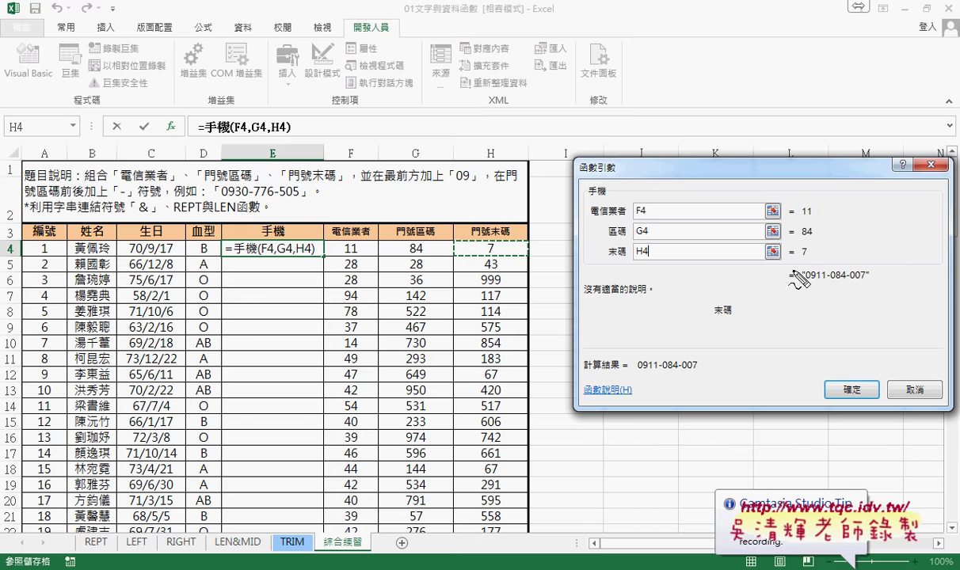
drag(795, 283, 806, 292)
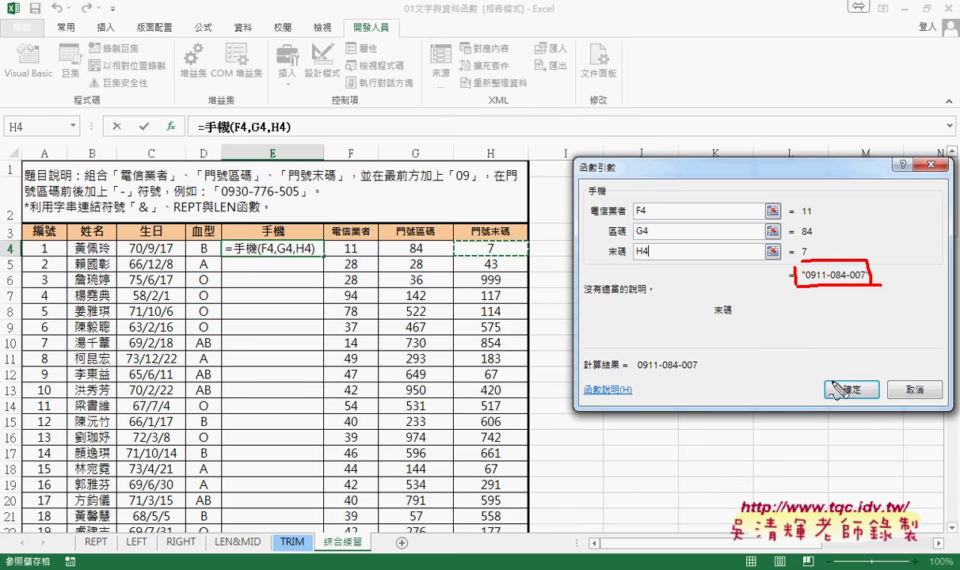
mouse_move(808, 295)
mouse_down()
mouse_move(578, 300)
mouse_move(320, 248)
mouse_up()
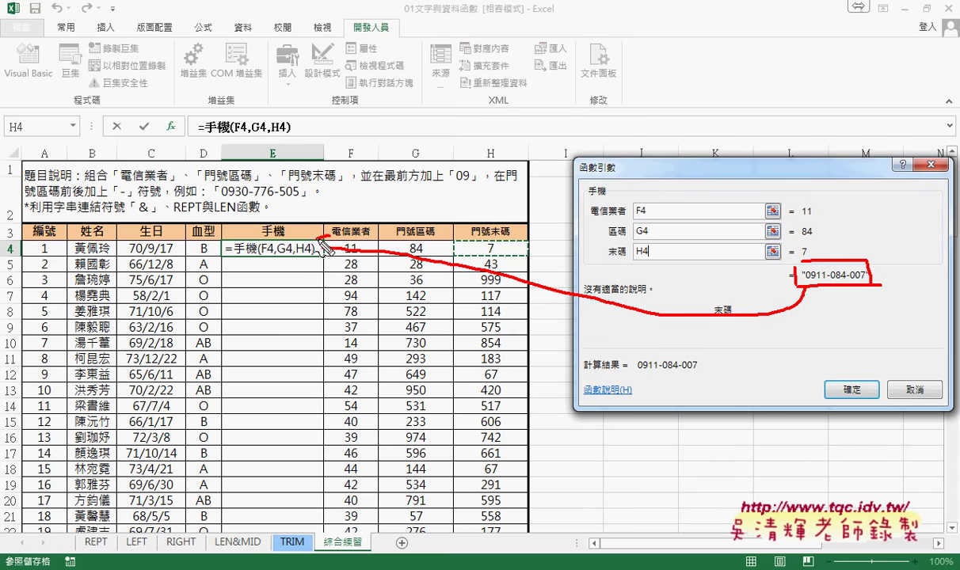
key(Escape)
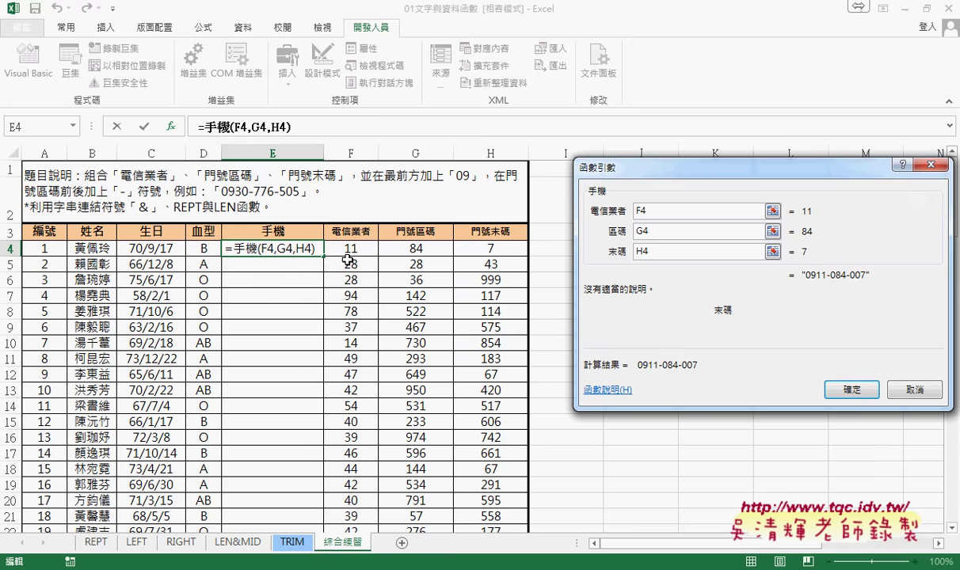
click(842, 390)
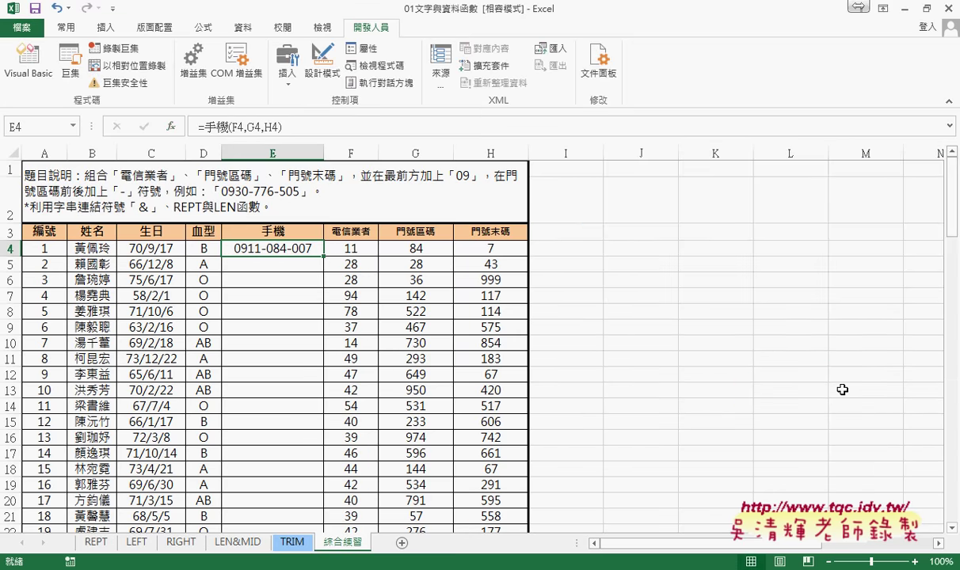
click(366, 495)
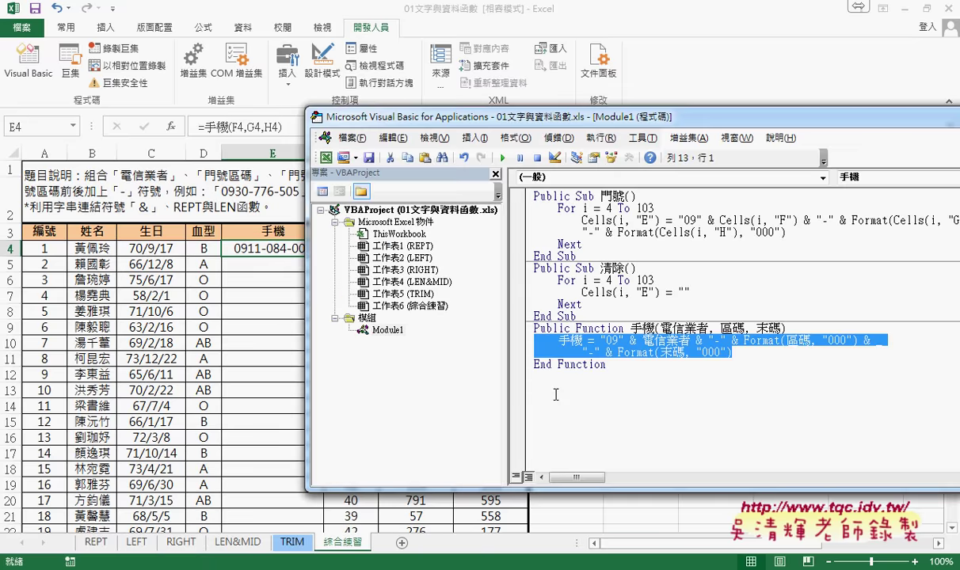
click(553, 349)
click(649, 349)
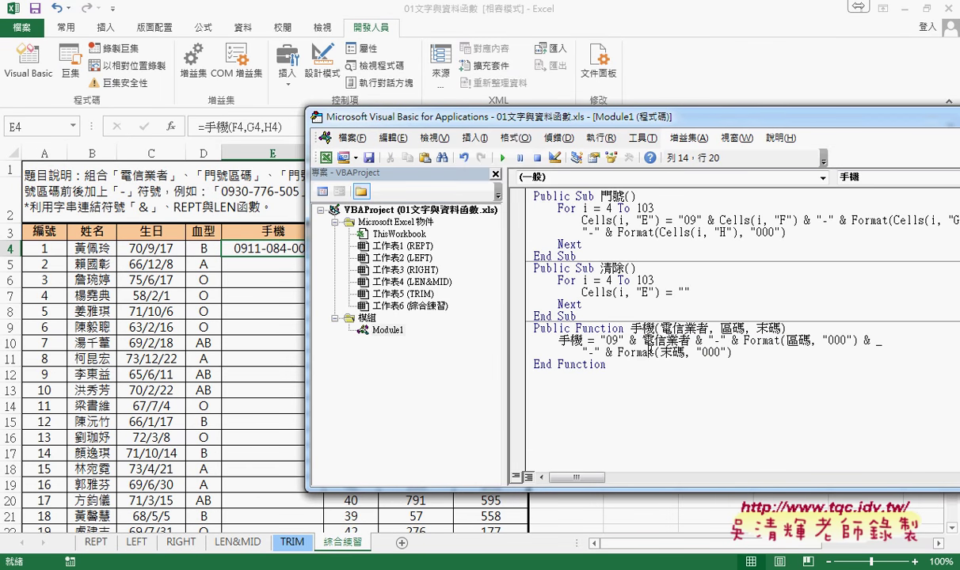
click(502, 158)
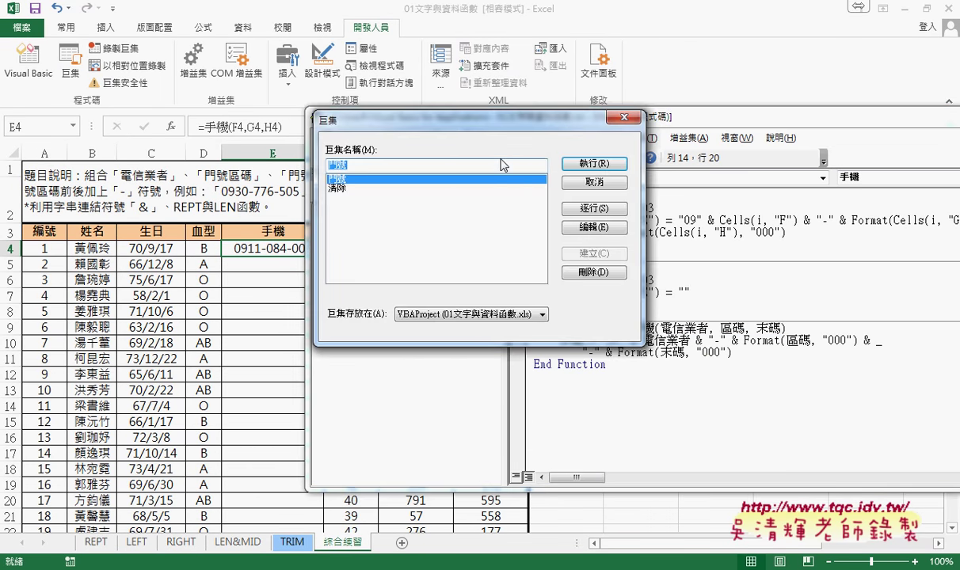
click(616, 122)
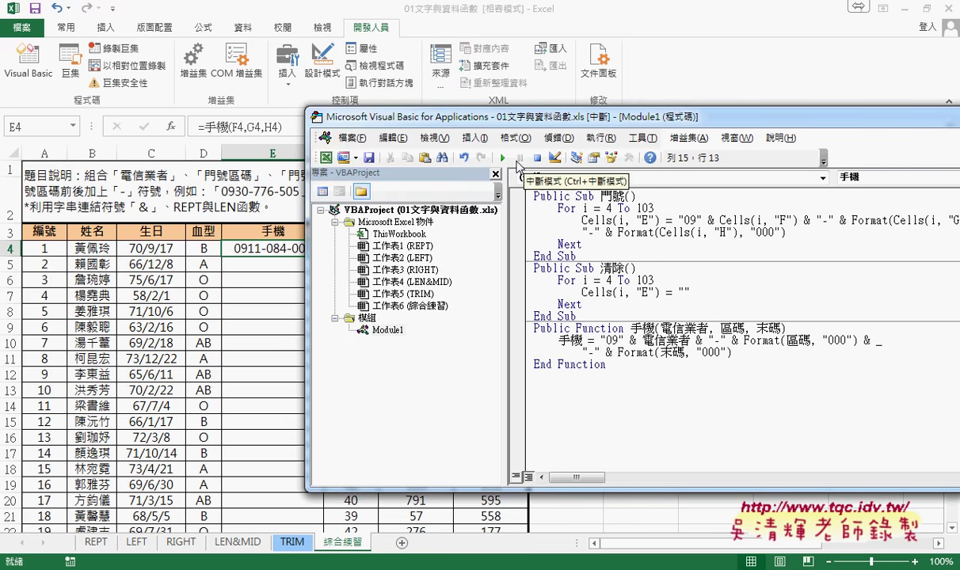
click(502, 157)
click(600, 340)
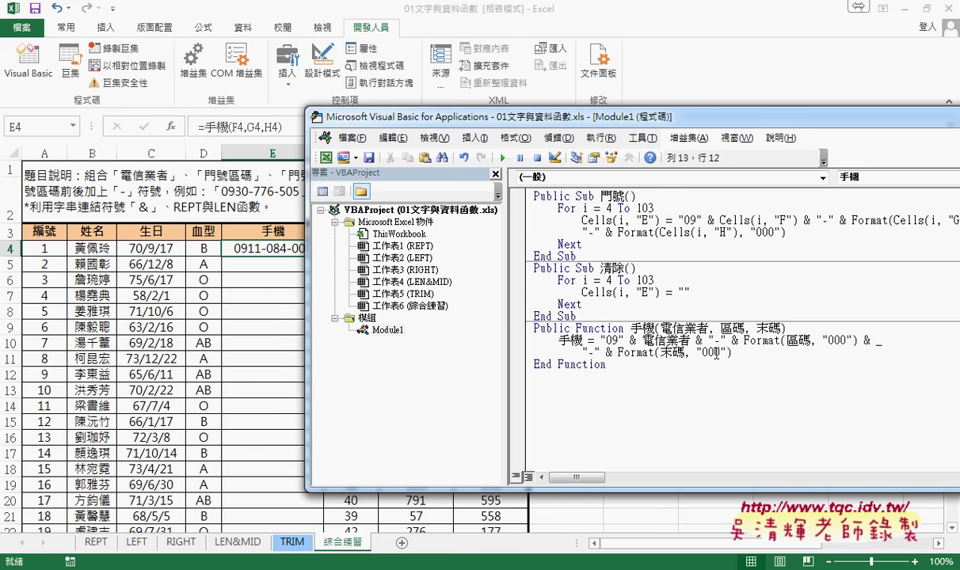
drag(733, 352, 520, 340)
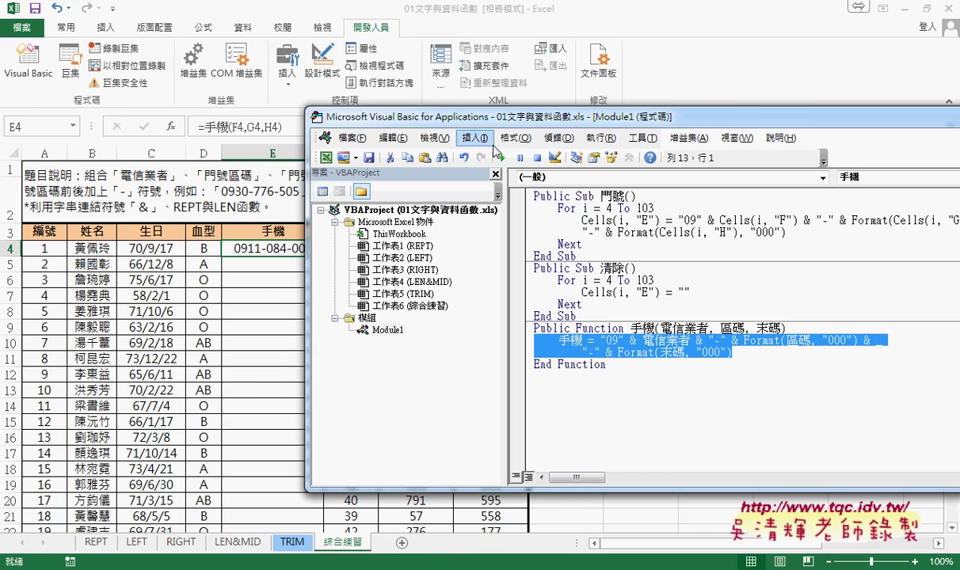
click(590, 220)
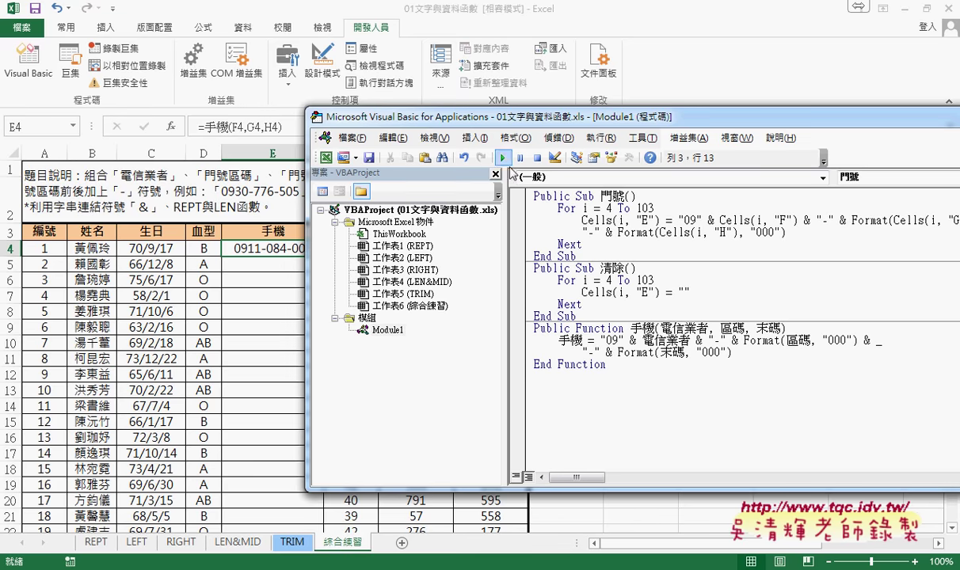
click(643, 350)
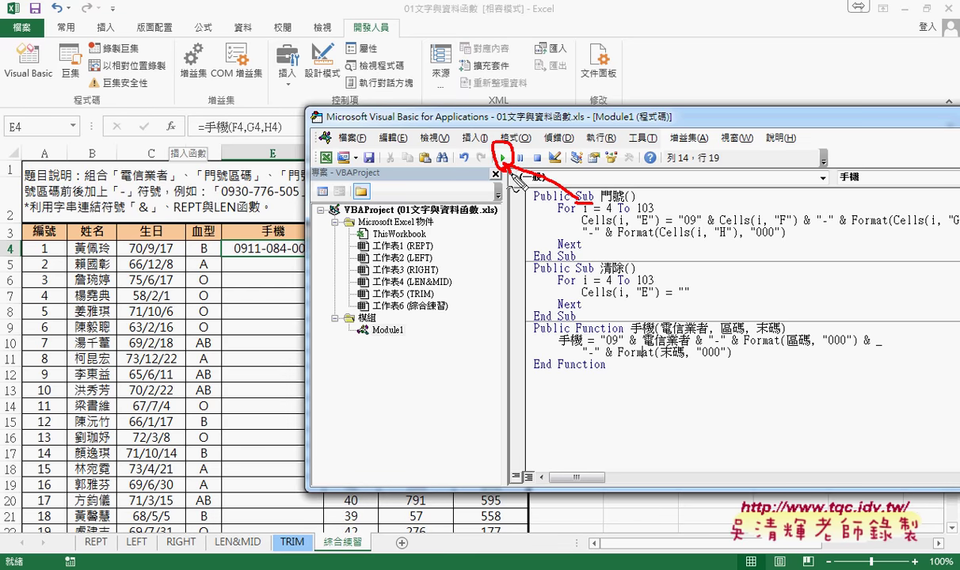
mouse_move(600, 346)
mouse_down()
mouse_move(630, 332)
mouse_move(499, 317)
mouse_move(277, 229)
mouse_move(204, 141)
mouse_move(181, 126)
mouse_move(174, 150)
mouse_up()
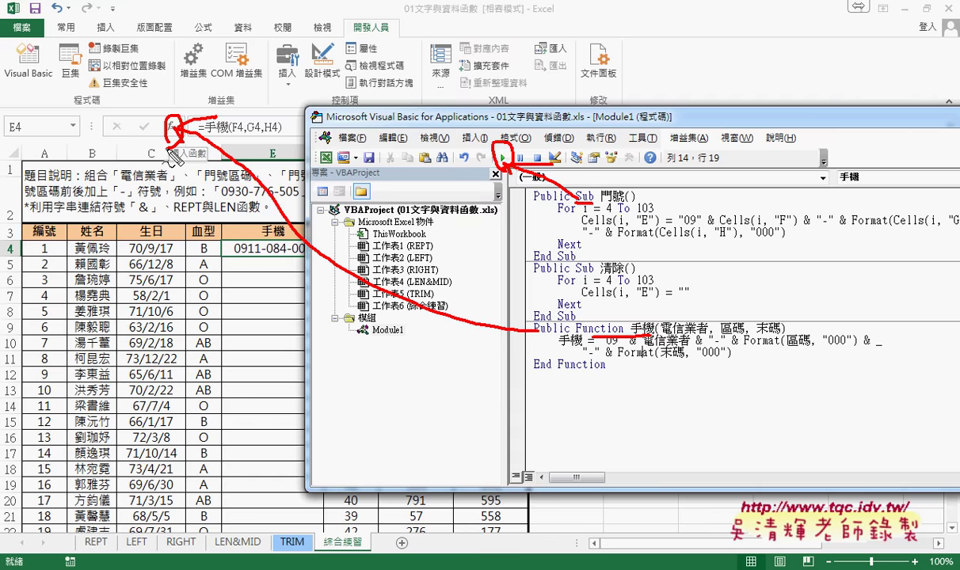
key(Escape)
- Clear E4's formula, check 手機 under 使用者定義, and cancel without inserting
key(alt+F11)
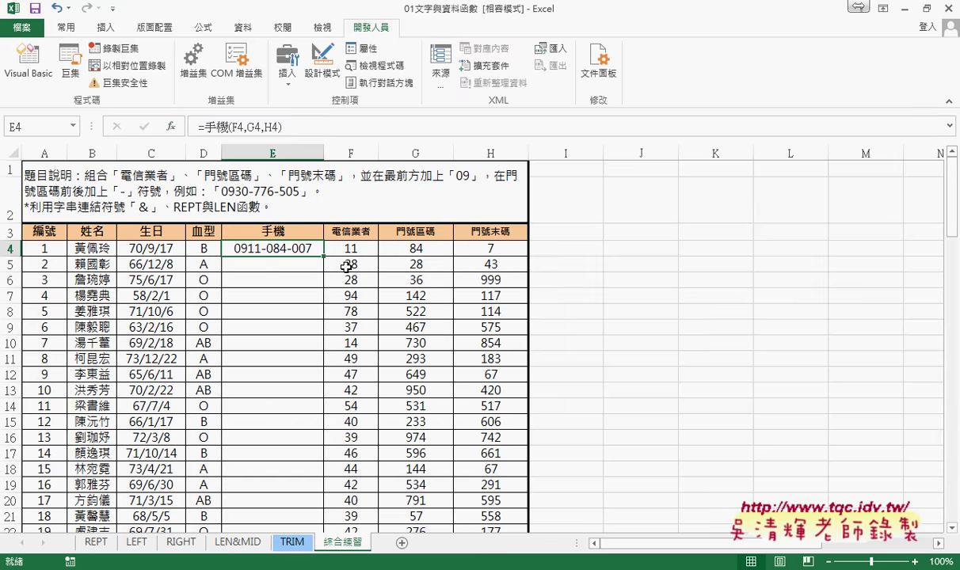
key(Delete)
click(172, 127)
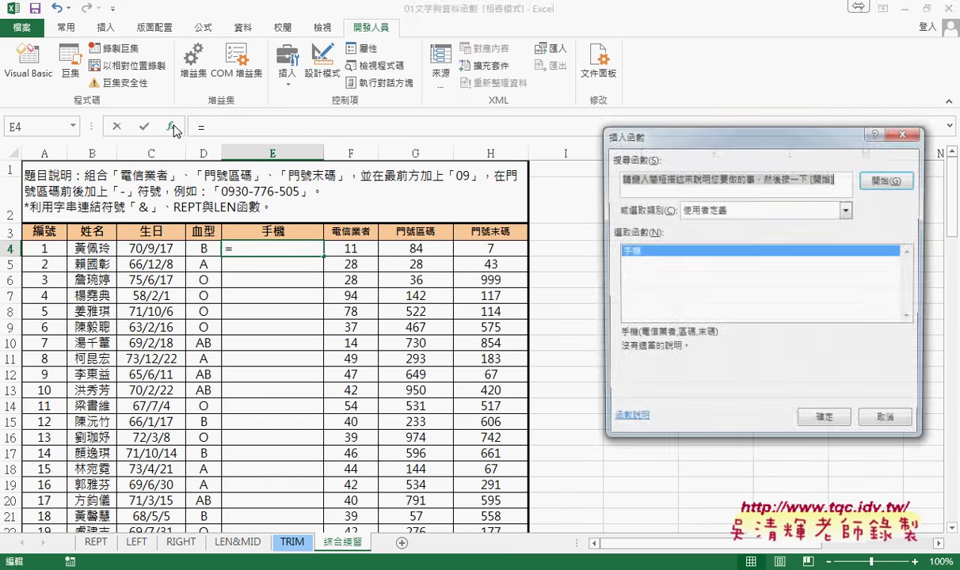
click(846, 210)
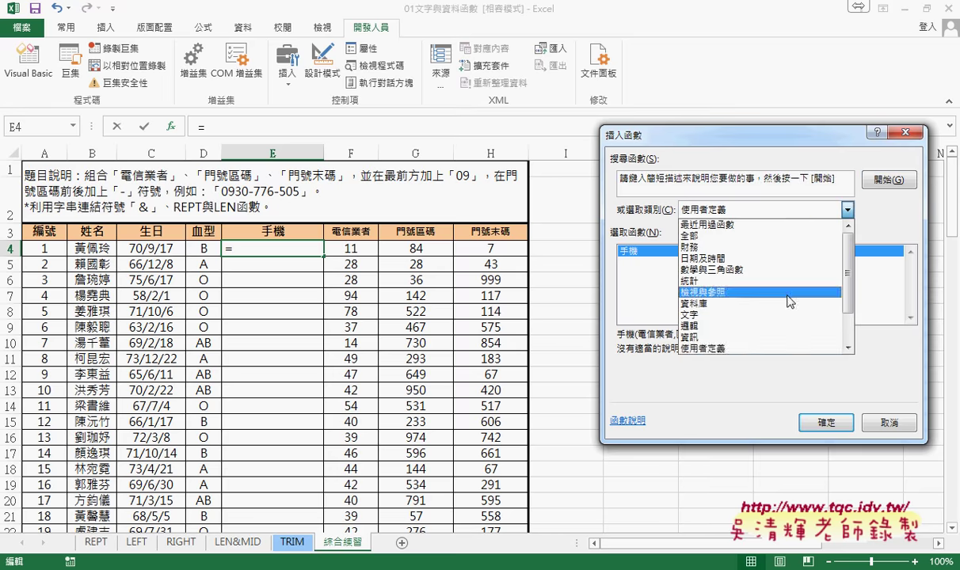
click(739, 350)
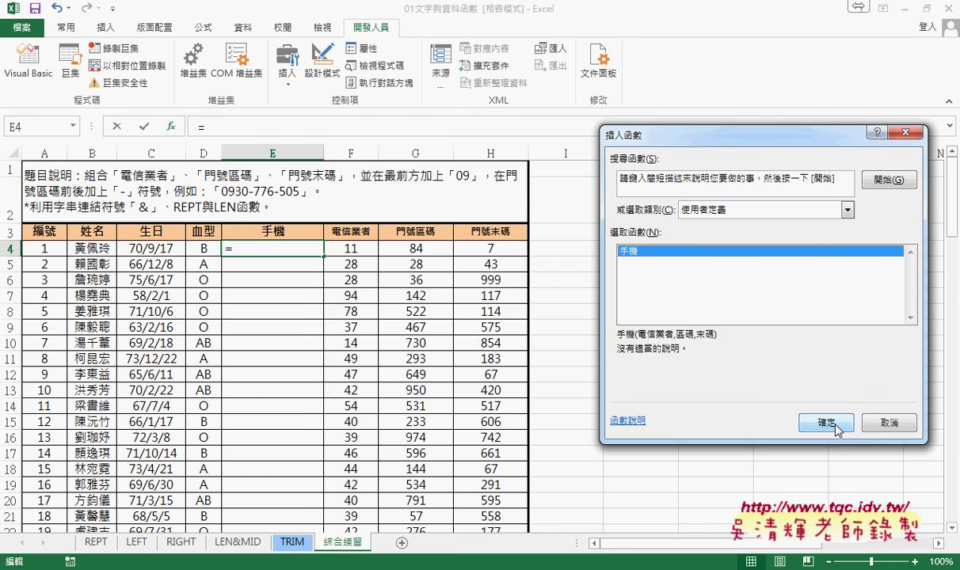
click(879, 423)
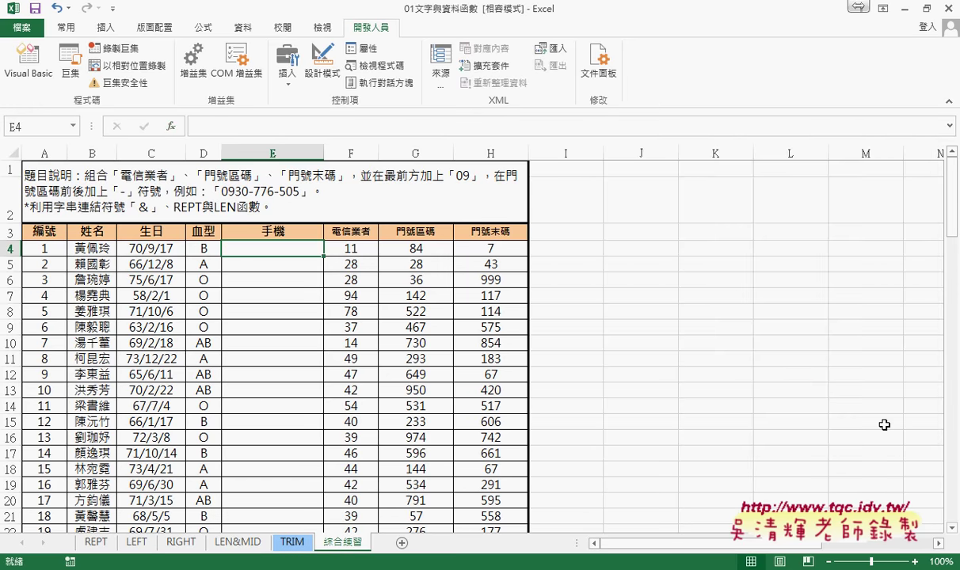
click(349, 566)
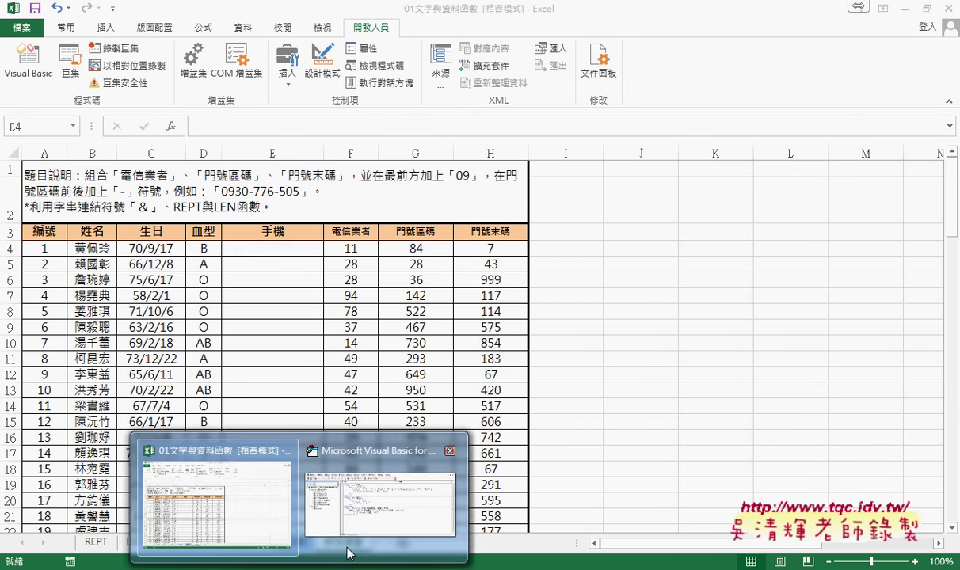
- In the VBA editor's Module1, highlight the 手機 function's three parameters, then select the whole function block
click(387, 515)
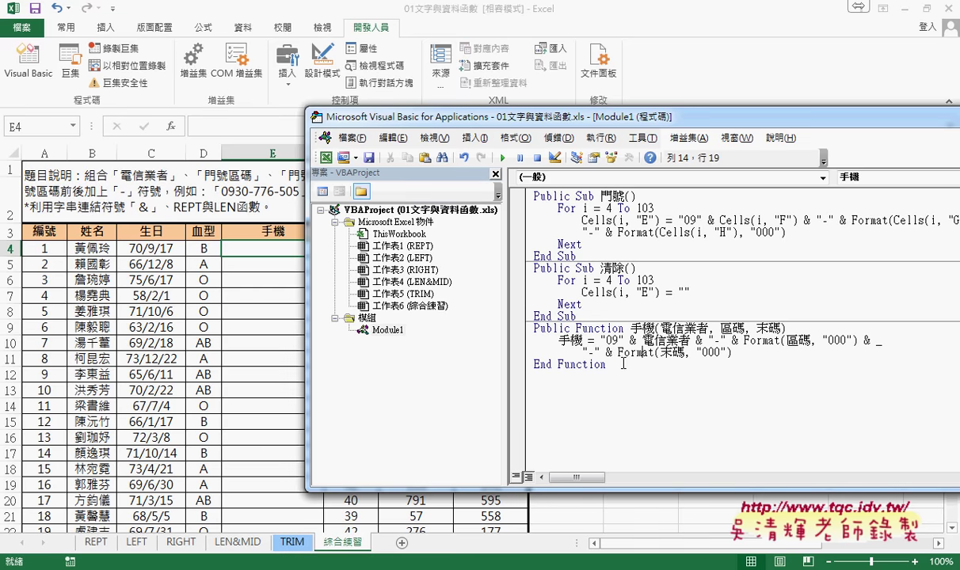
drag(659, 327, 785, 327)
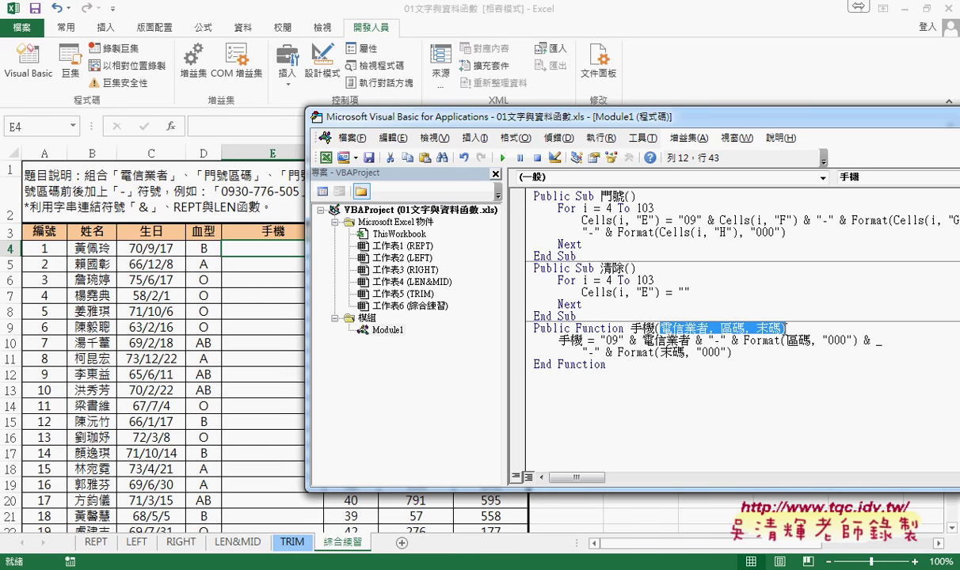
drag(659, 328, 718, 328)
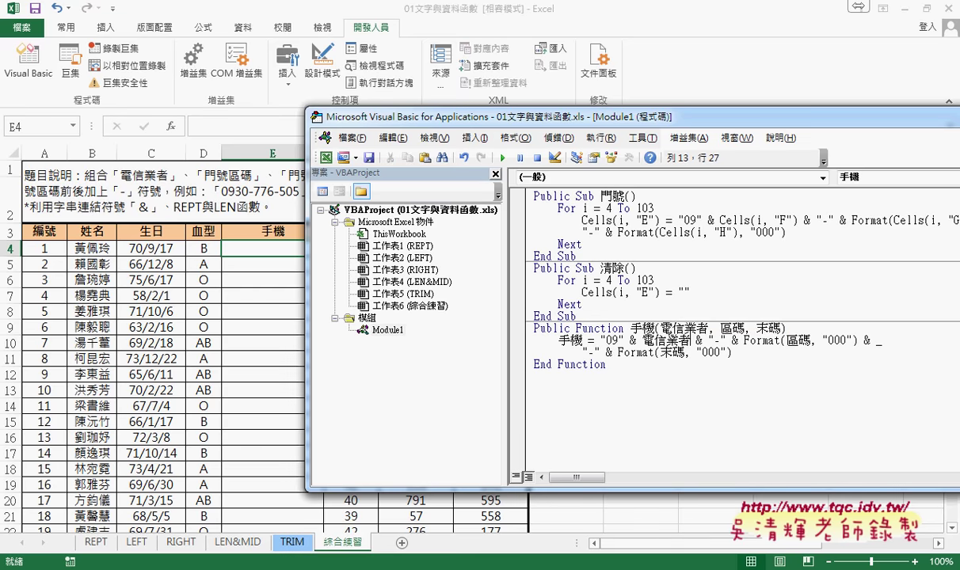
drag(660, 328, 781, 328)
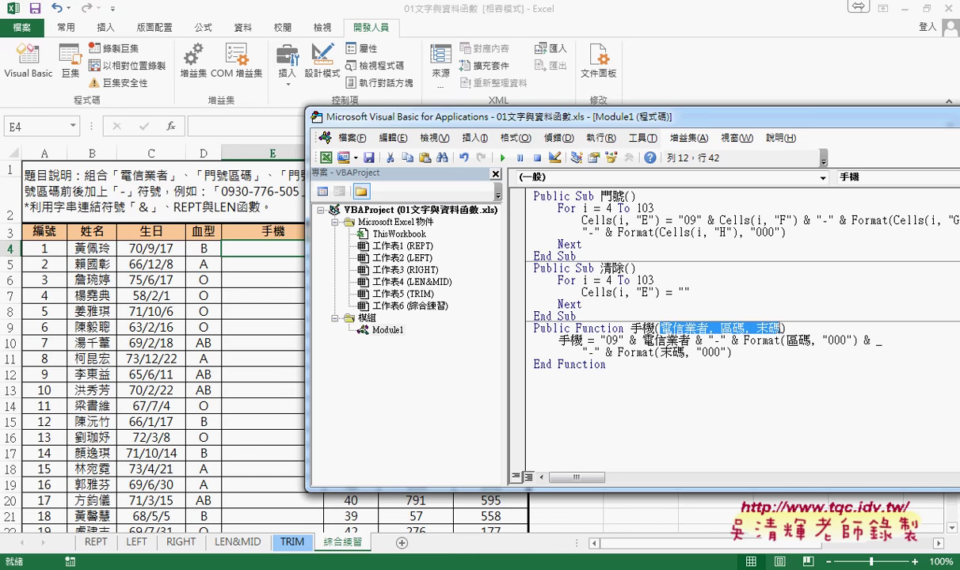
click(612, 370)
drag(544, 350, 532, 327)
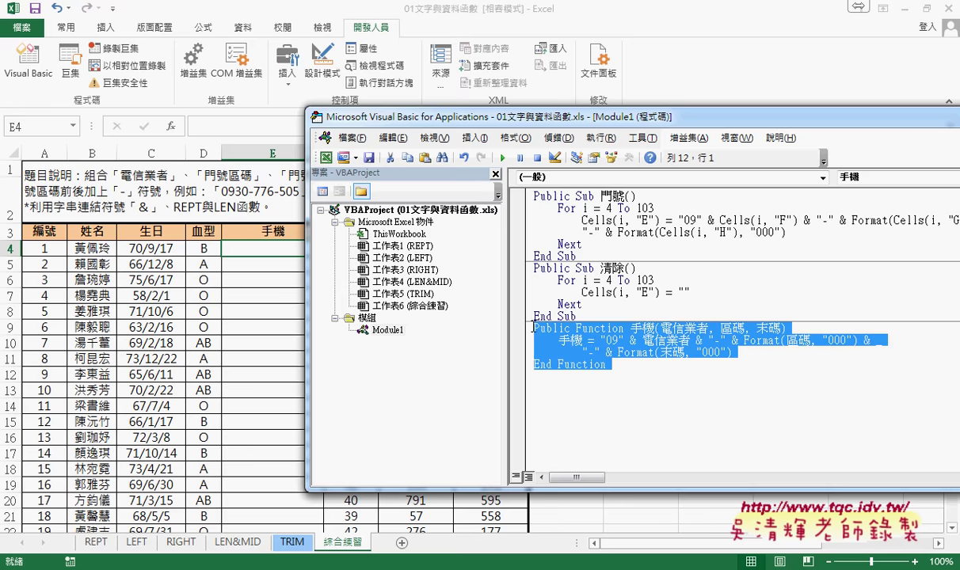